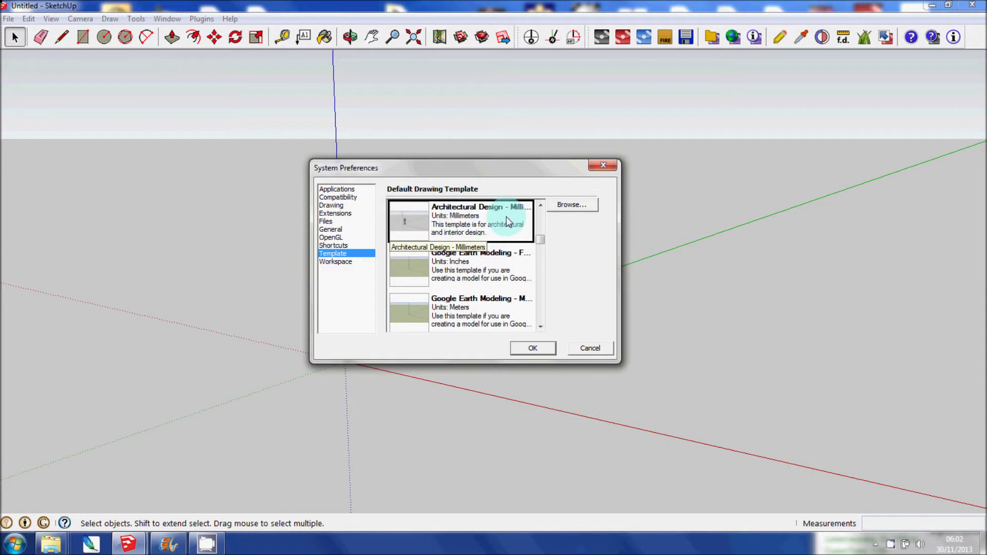
- Confirm Architectural Design - Millimeters as the default template and close Preferences
{"action": "left_click", "coordinate": [540, 348]}
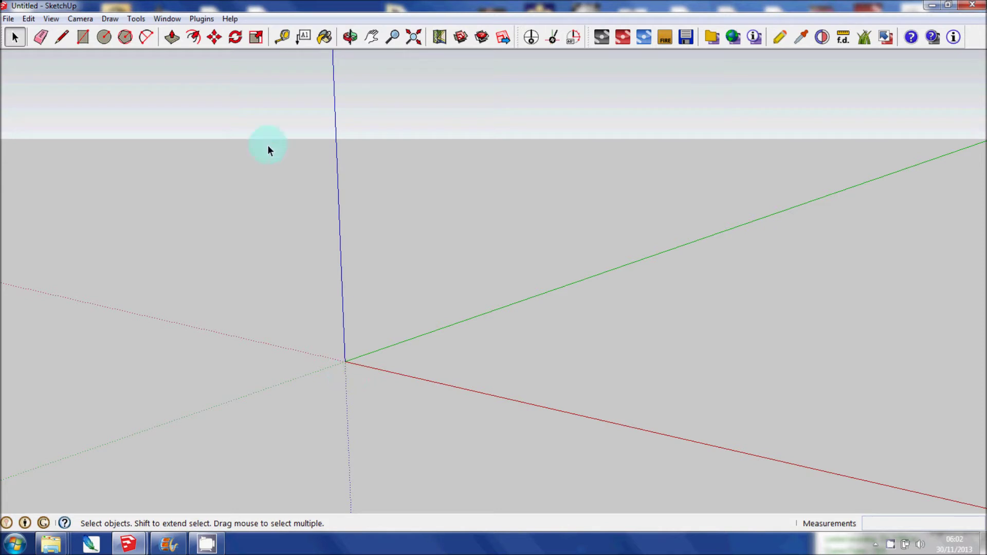
{"action": "left_click", "coordinate": [215, 38]}
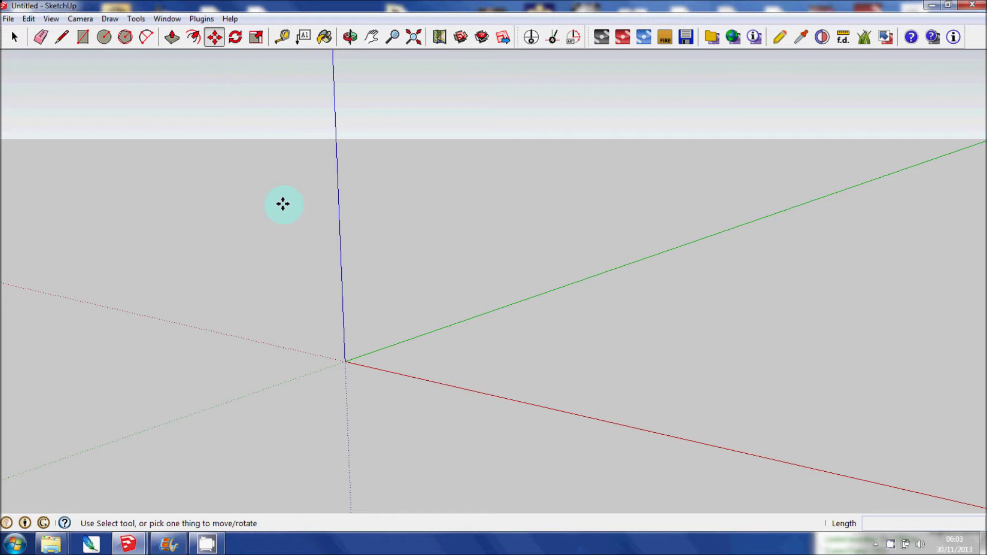
- Draw a 3858 by 5057 mm floor rectangle from the origin, then tilt the view down onto it
{"action": "left_click", "coordinate": [86, 42]}
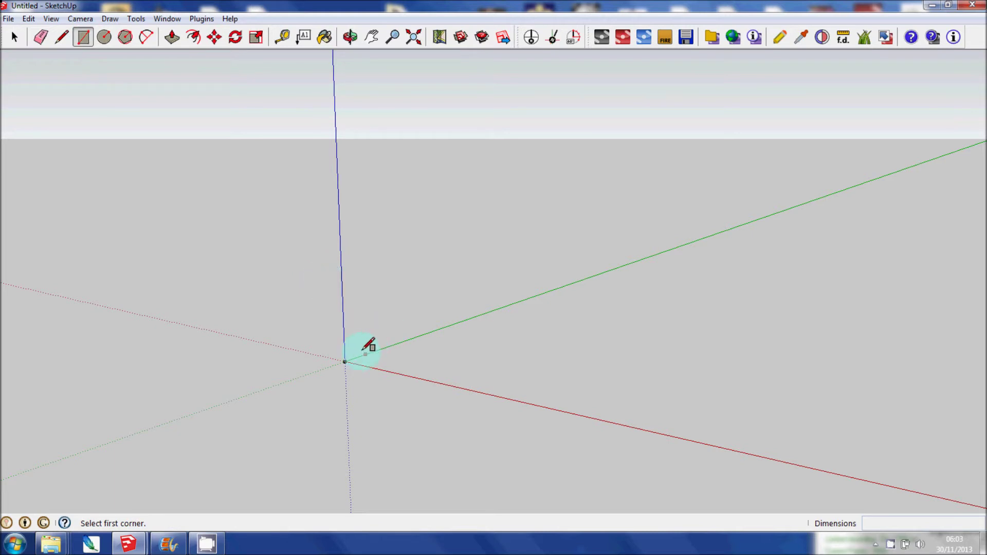
{"action": "left_click", "coordinate": [351, 356]}
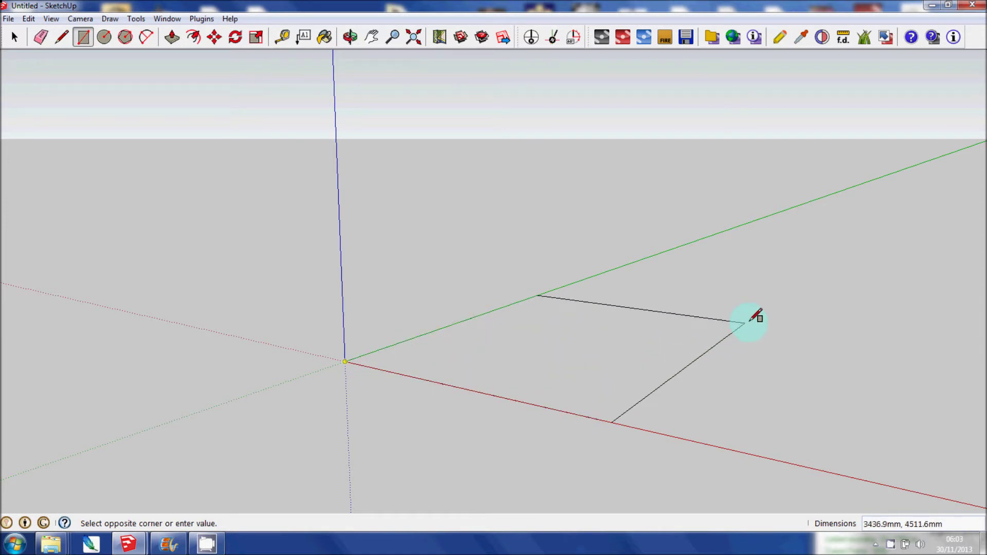
{"action": "left_click", "coordinate": [785, 319]}
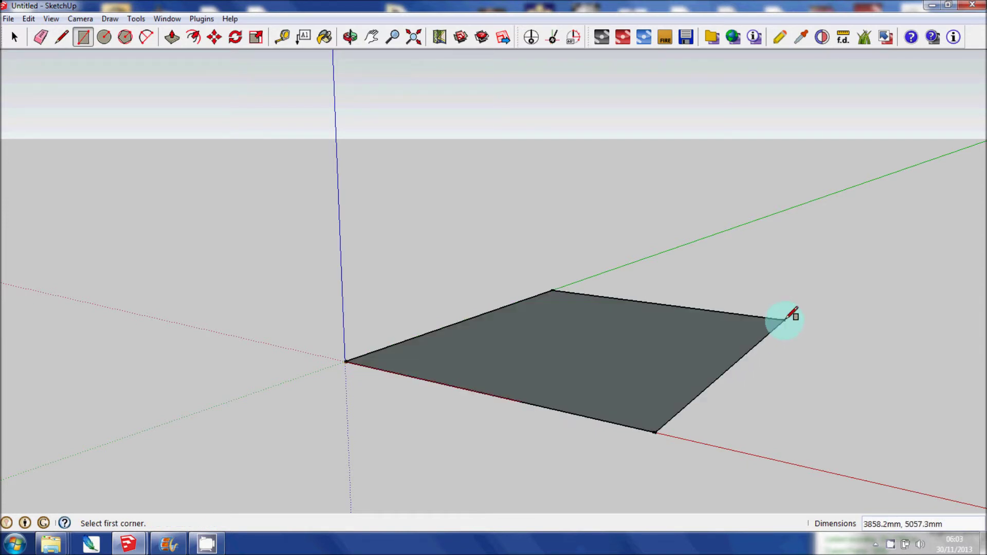
{"action": "left_click", "coordinate": [349, 40]}
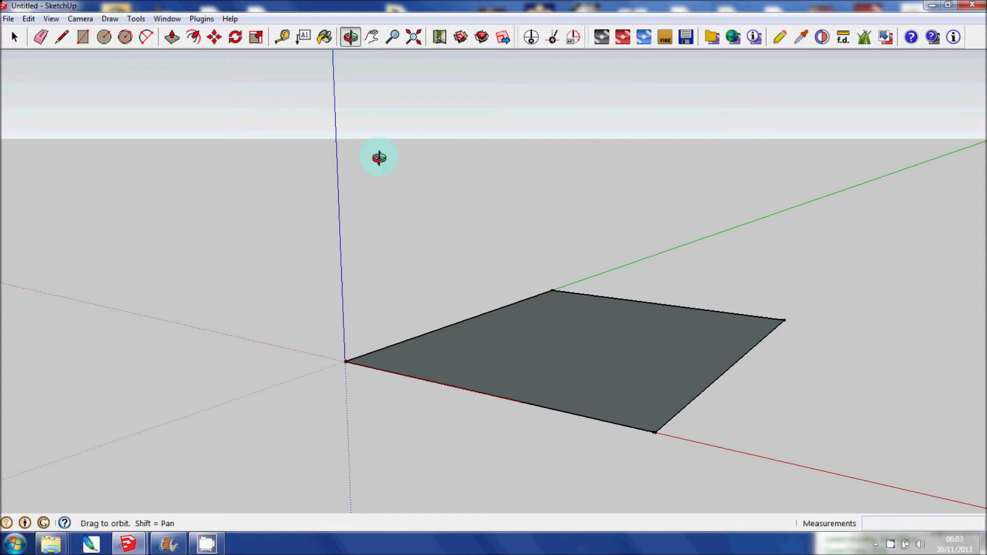
{"action": "left_click_drag", "start_coordinate": [379, 158], "coordinate": [558, 386]}
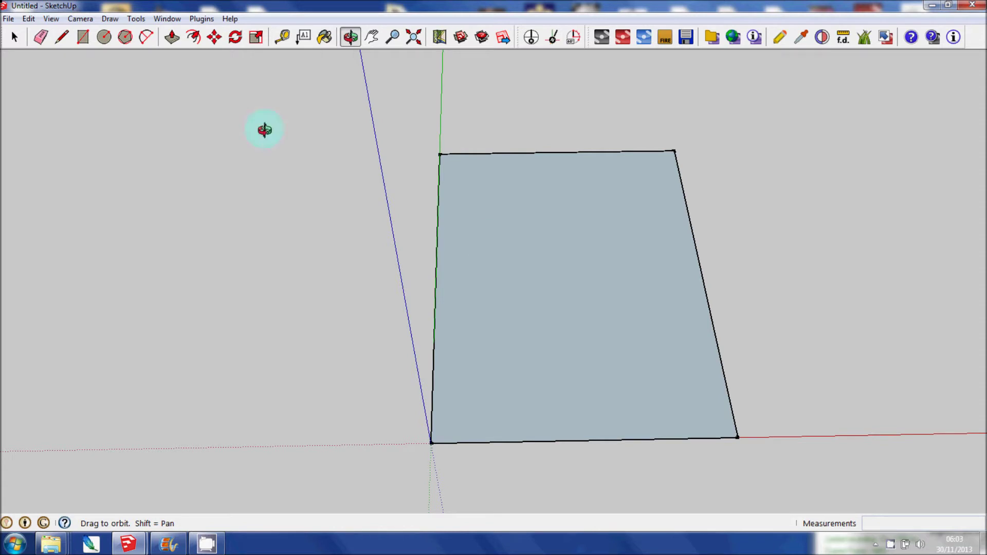
- Switch to the Top standard view, then pan and zoom to frame the whole floor rectangle
{"action": "left_click", "coordinate": [84, 20]}
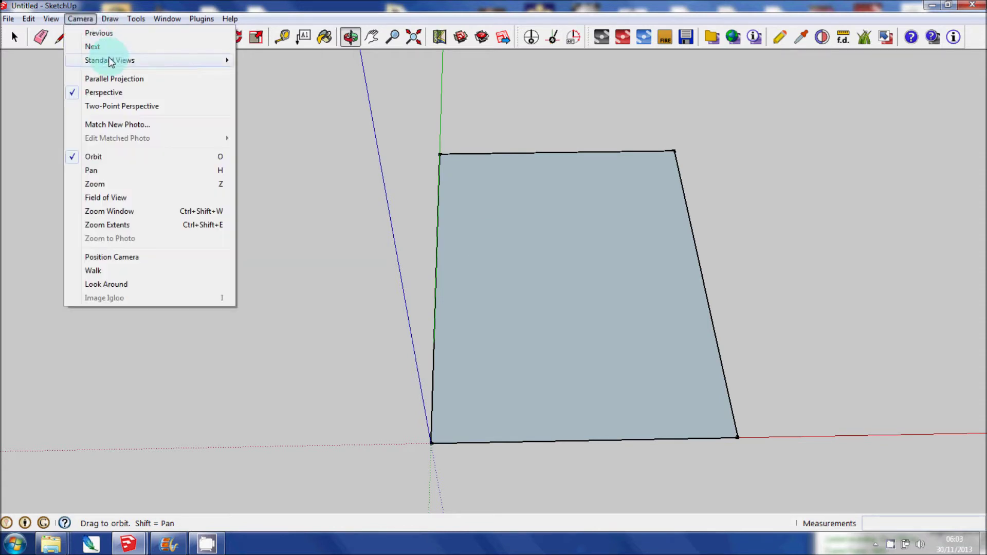
{"action": "mouse_move", "coordinate": [110, 60]}
{"action": "left_click", "coordinate": [273, 61]}
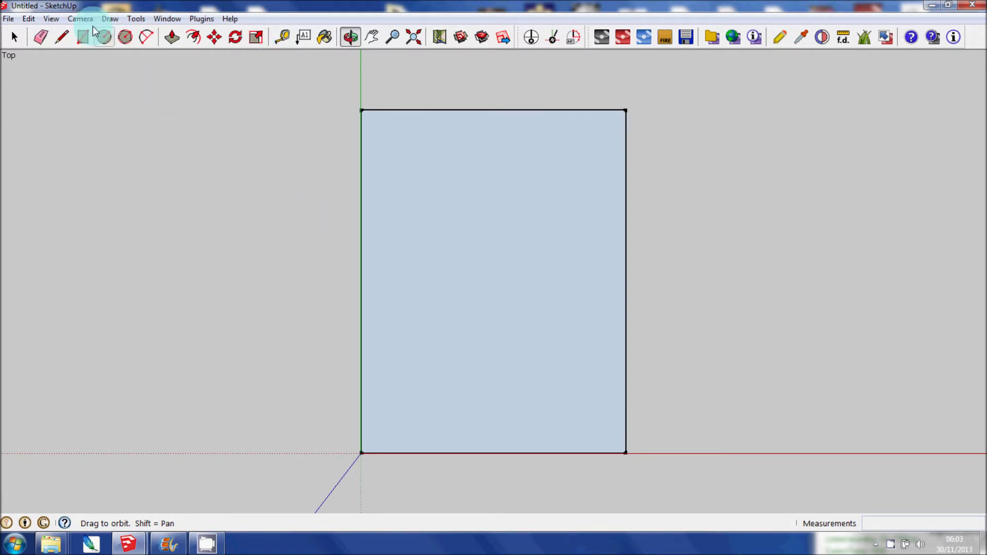
{"action": "left_click", "coordinate": [80, 19]}
{"action": "mouse_move", "coordinate": [109, 60]}
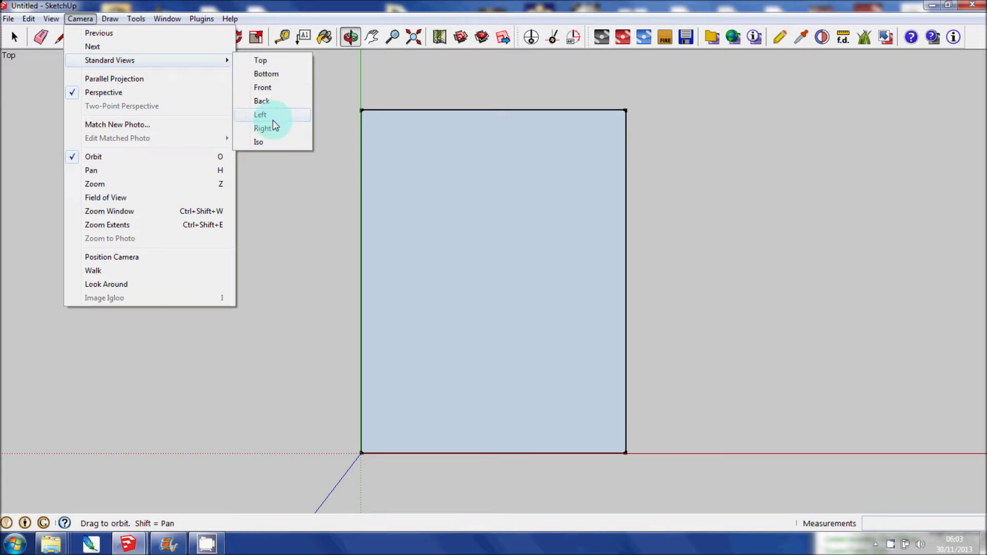
{"action": "left_click", "coordinate": [372, 39]}
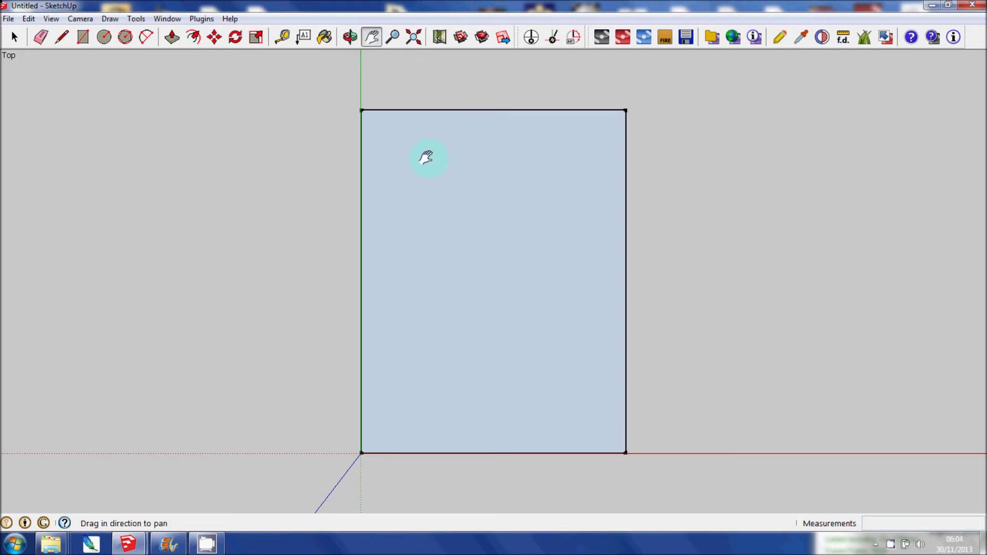
{"action": "left_click_drag", "start_coordinate": [438, 183], "coordinate": [355, 199]}
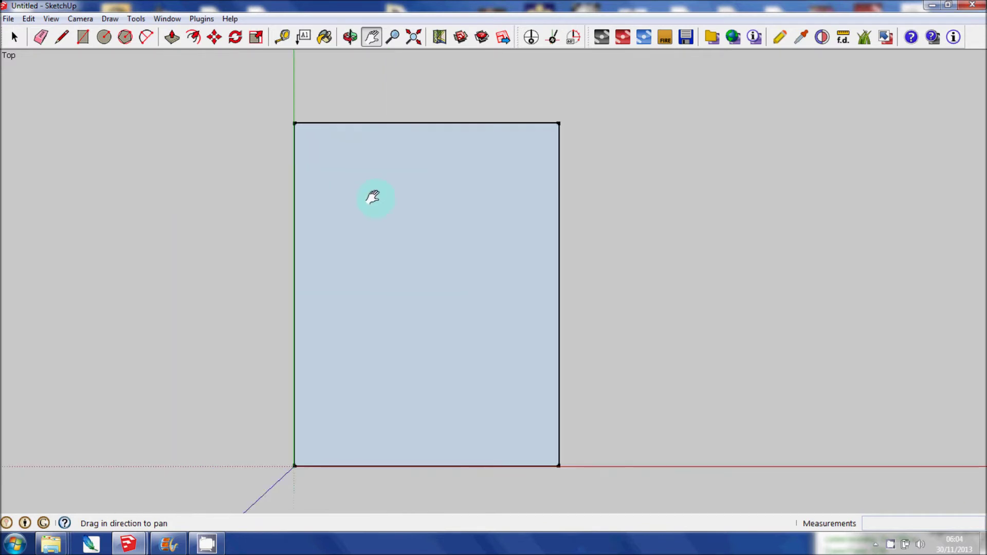
{"action": "left_click", "coordinate": [392, 41]}
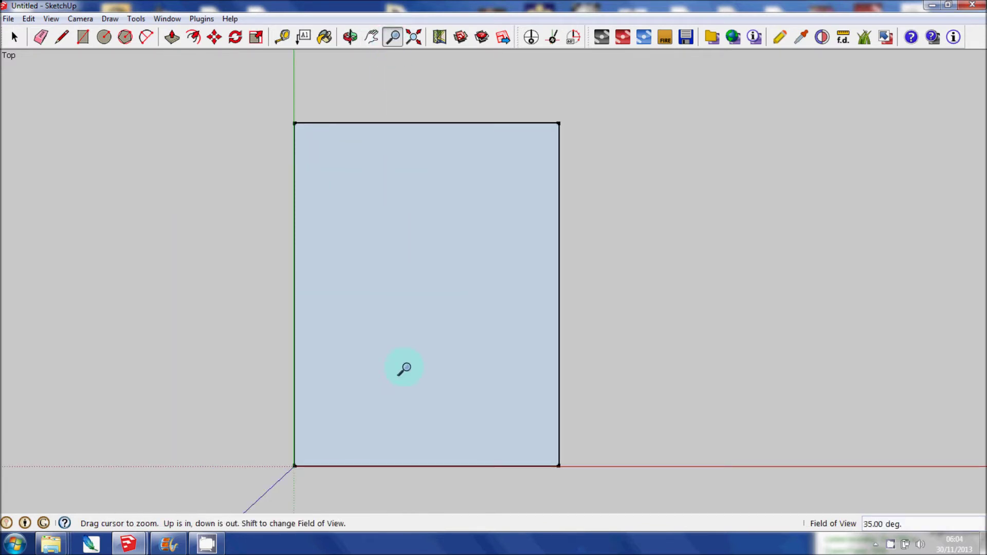
{"action": "left_click_drag", "start_coordinate": [404, 368], "coordinate": [344, 387]}
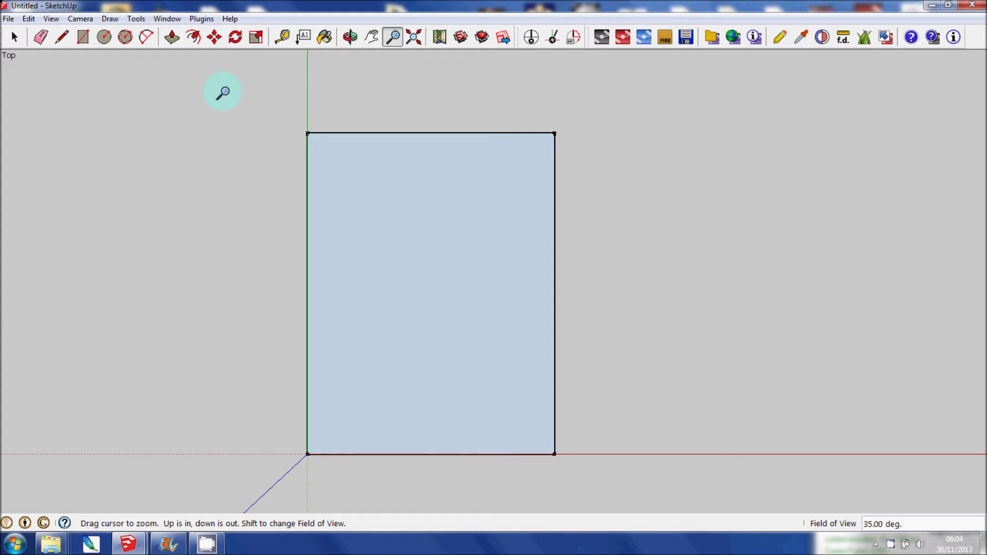
- Offset the floor face's edges 150 mm inward, leaving a border strip for the walls
{"action": "left_click", "coordinate": [194, 39]}
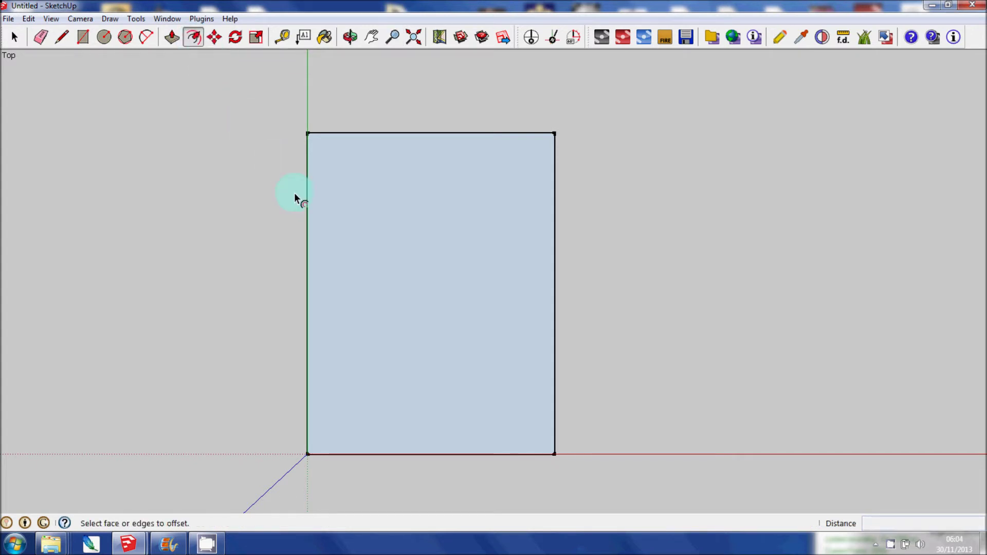
{"action": "left_click", "coordinate": [313, 235]}
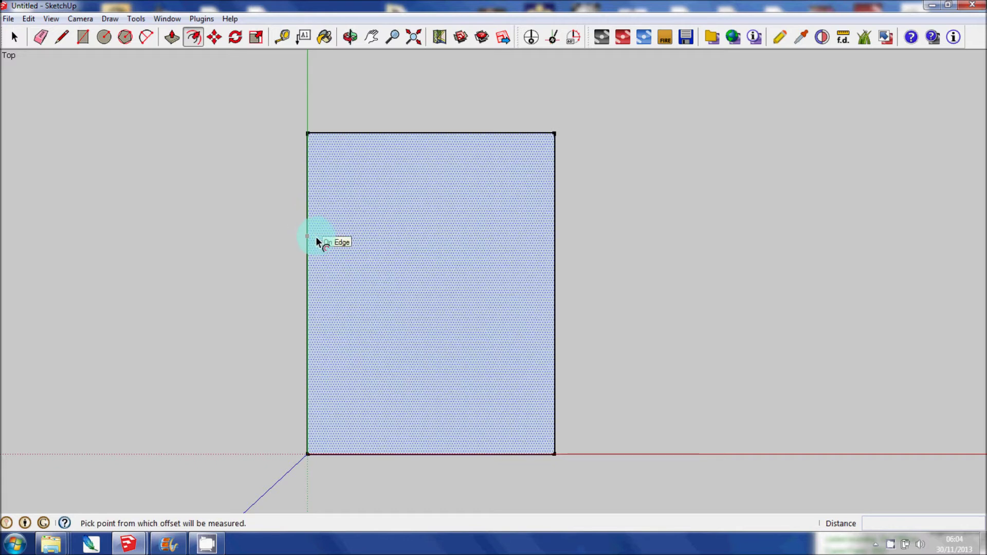
{"action": "left_click", "coordinate": [314, 237]}
{"action": "left_click", "coordinate": [313, 239]}
{"action": "left_click", "coordinate": [325, 270]}
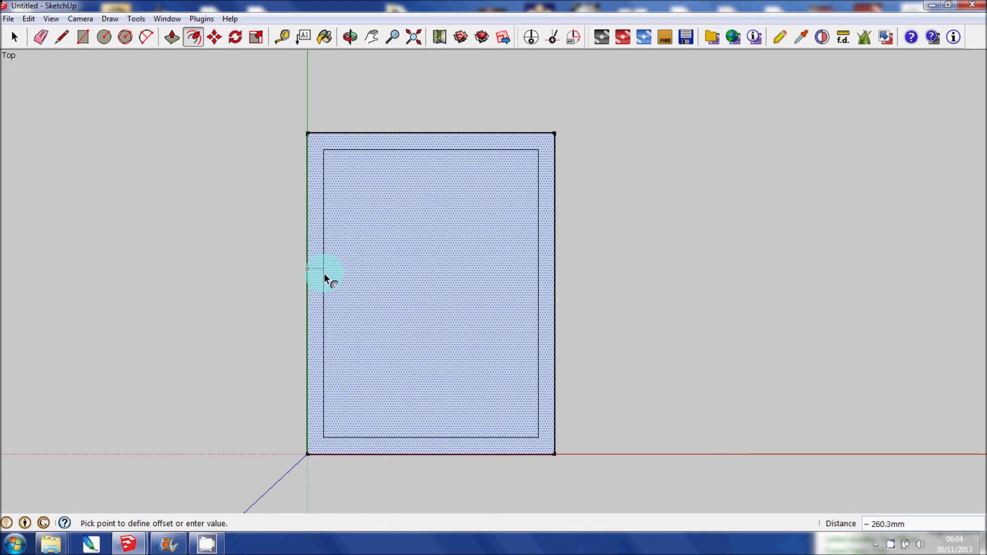
{"action": "type", "text": "150"}
{"action": "key", "text": "Return"}
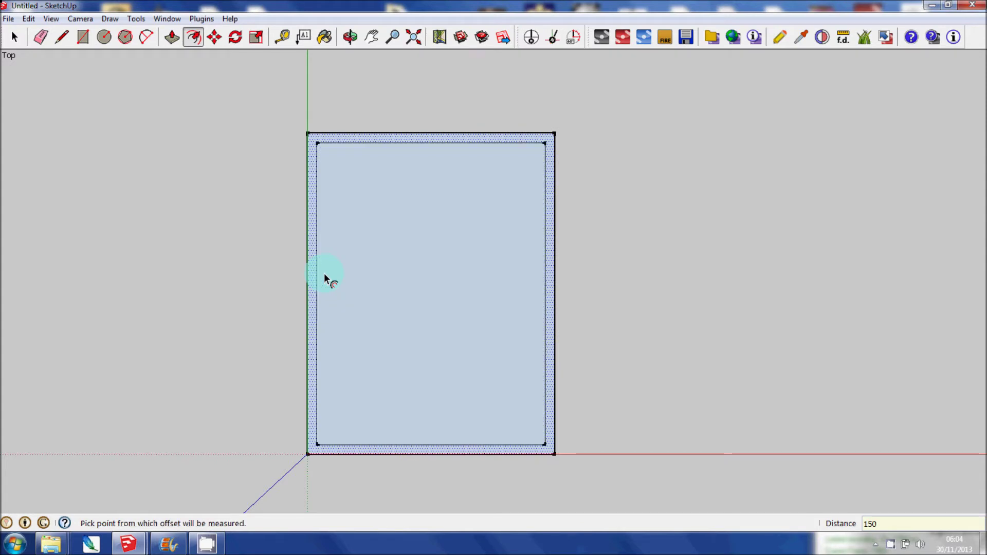
{"action": "key", "text": "Escape"}
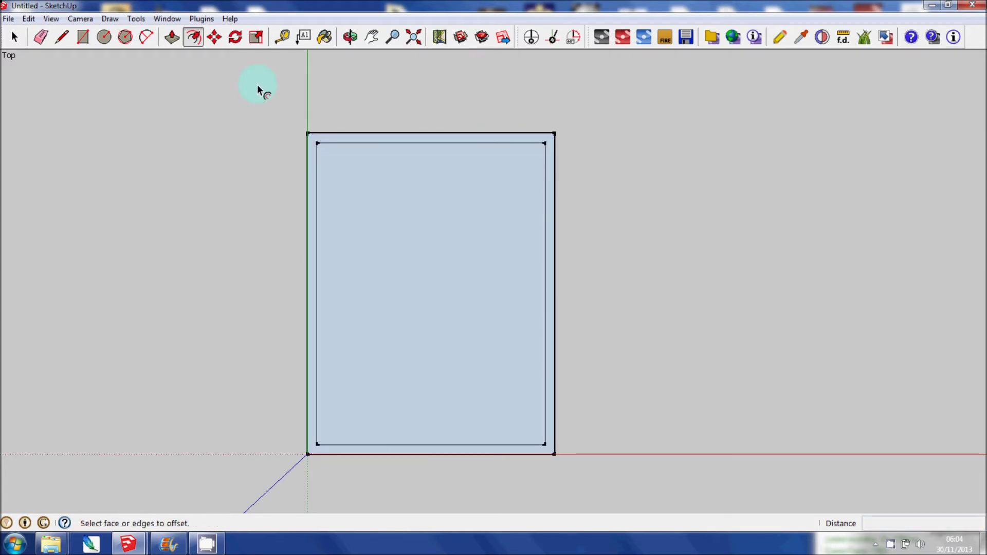
{"action": "left_click", "coordinate": [350, 37]}
- Push/Pull the 150 mm border strip up into 2400 mm high walls
{"action": "left_click_drag", "start_coordinate": [458, 419], "coordinate": [467, 315]}
{"action": "left_click_drag", "start_coordinate": [502, 458], "coordinate": [476, 400]}
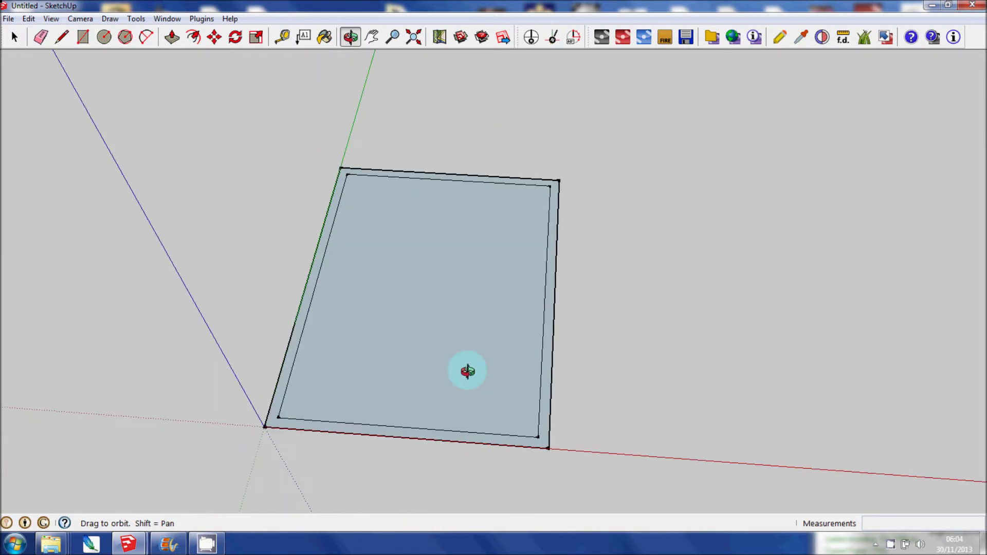
{"action": "left_click_drag", "start_coordinate": [467, 371], "coordinate": [595, 180]}
{"action": "left_click_drag", "start_coordinate": [437, 316], "coordinate": [326, 487]}
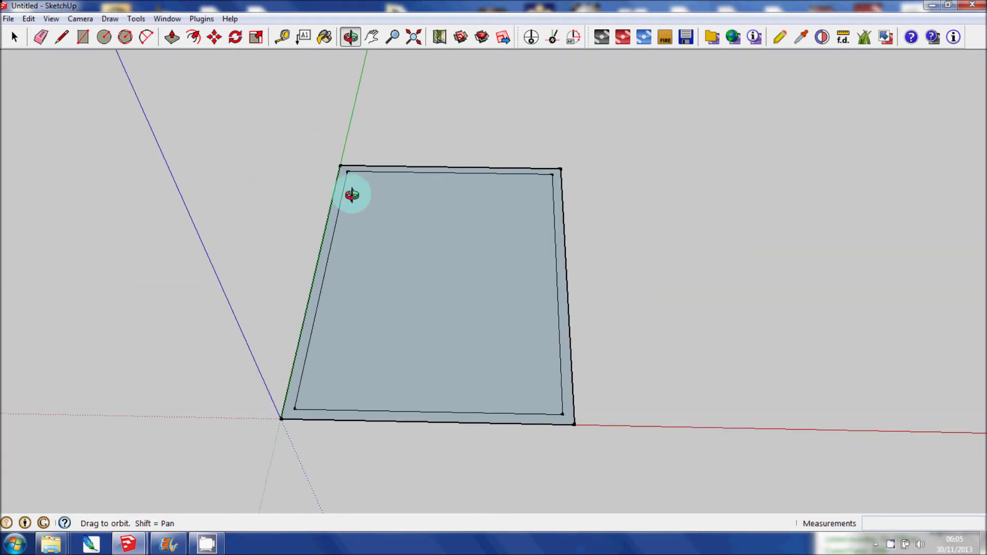
{"action": "left_click", "coordinate": [174, 40]}
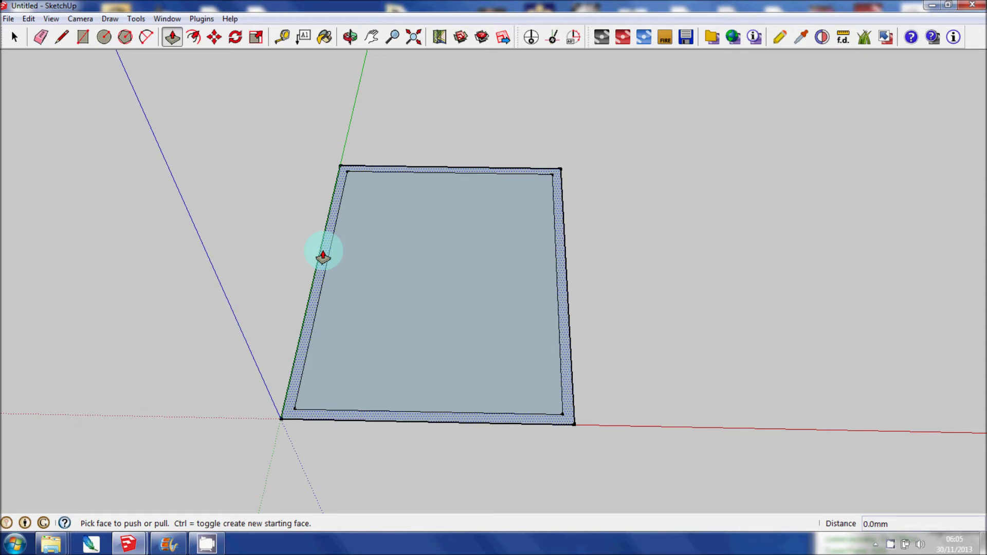
{"action": "left_click_drag", "start_coordinate": [323, 256], "coordinate": [316, 166]}
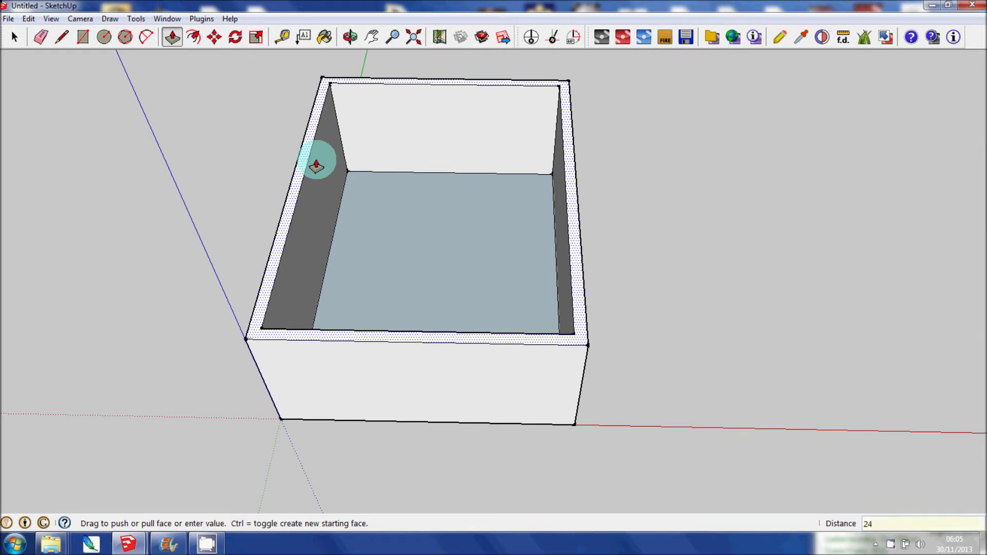
{"action": "key", "text": "Return"}
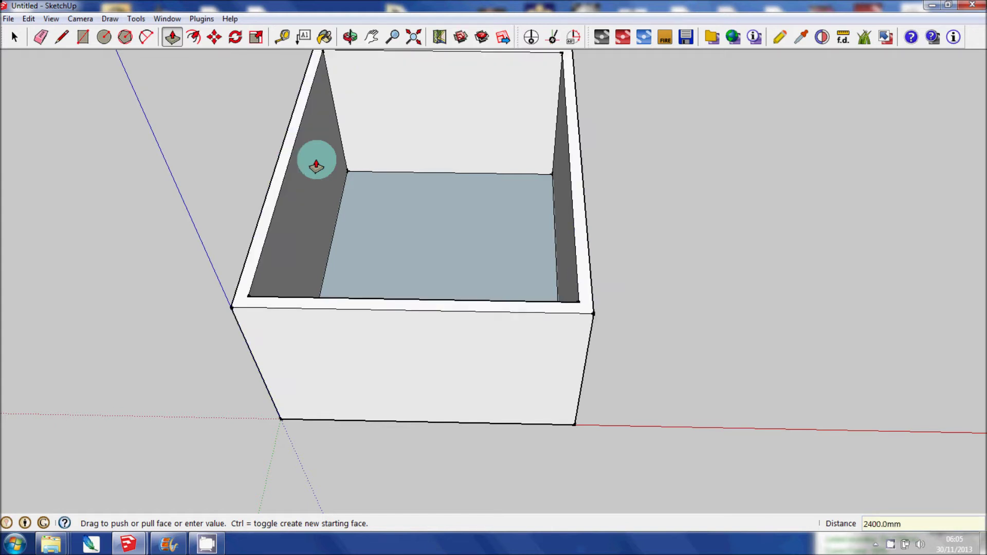
- Pan and orbit to a side corner view of the box's outside walls
{"action": "left_click", "coordinate": [373, 37]}
{"action": "left_click_drag", "start_coordinate": [414, 108], "coordinate": [420, 158]}
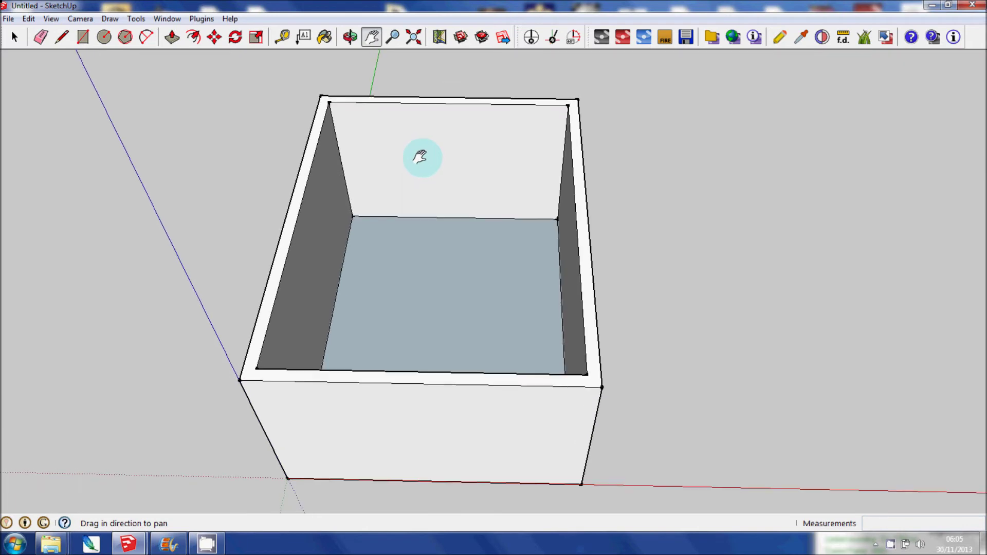
{"action": "left_click", "coordinate": [351, 37]}
{"action": "left_click_drag", "start_coordinate": [425, 283], "coordinate": [441, 377]}
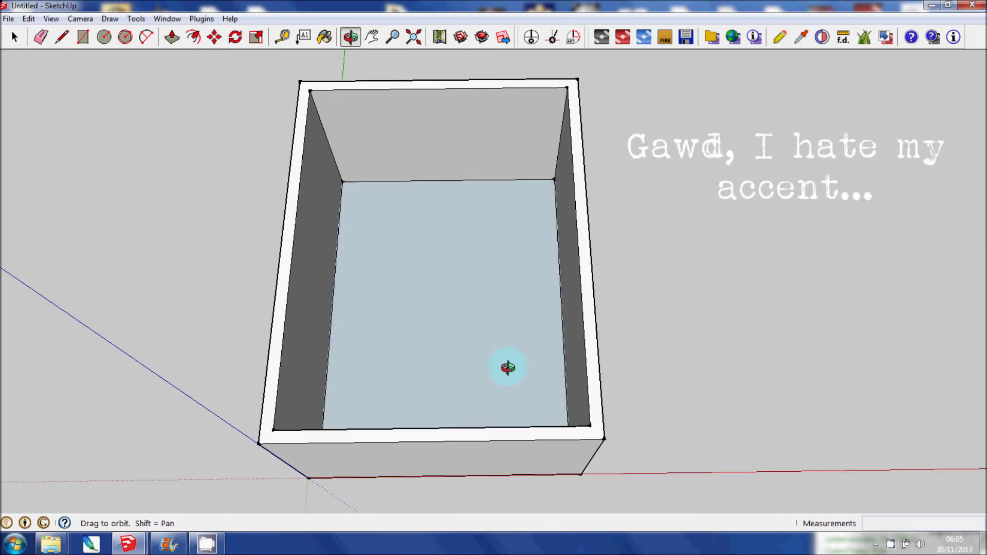
{"action": "left_click_drag", "start_coordinate": [507, 367], "coordinate": [266, 115]}
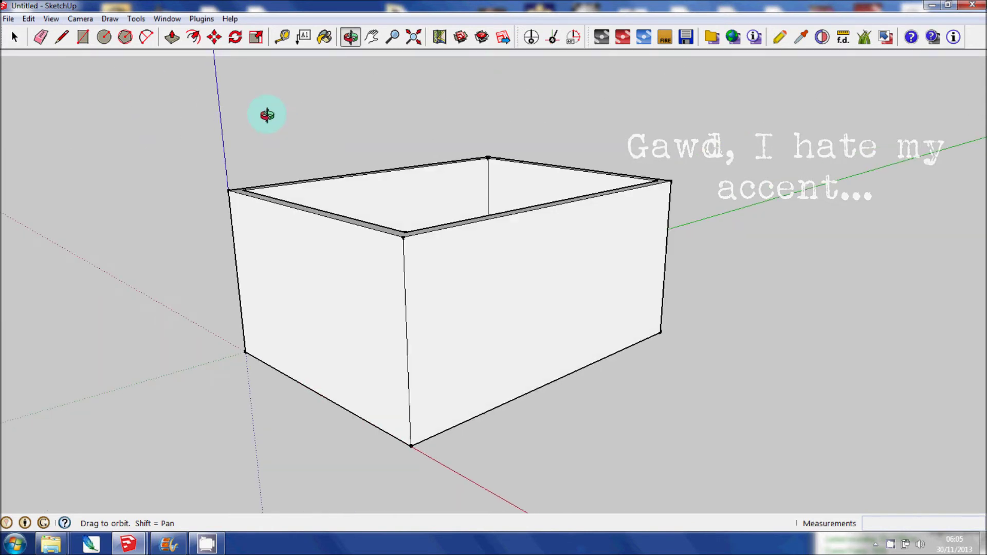
{"action": "left_click", "coordinate": [61, 41]}
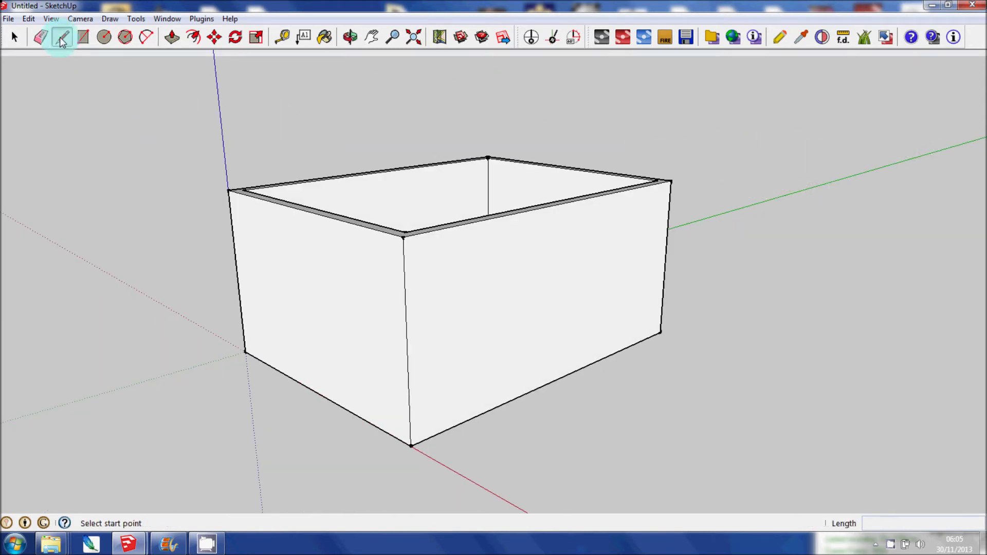
- Draw a door outline on the front wall: up from the bottom edge, across, and back down
{"action": "left_click", "coordinate": [474, 417]}
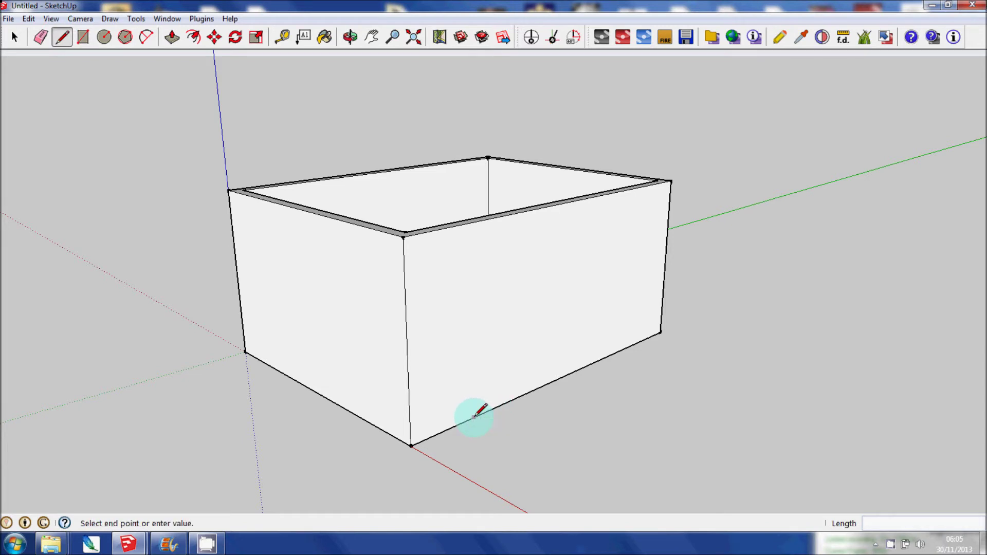
{"action": "left_click", "coordinate": [526, 262]}
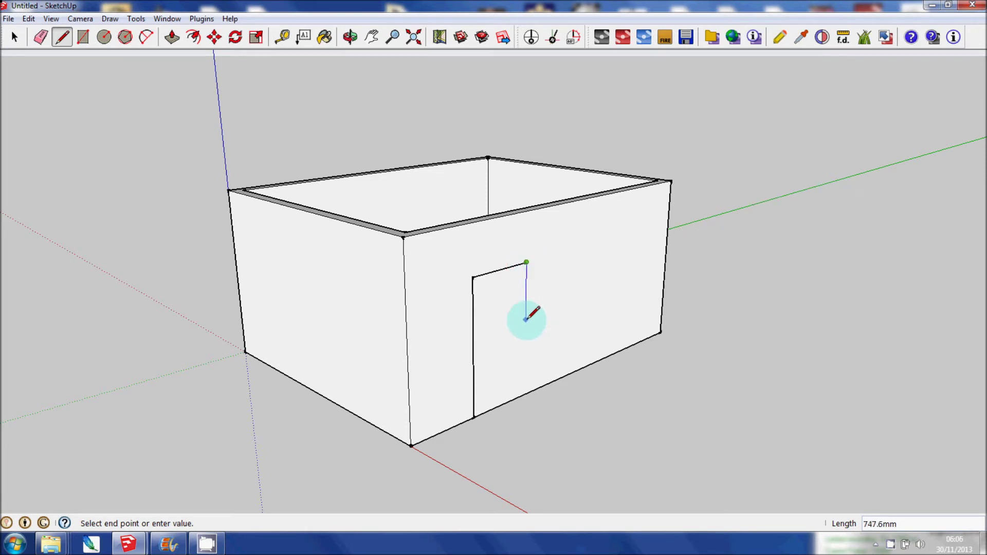
{"action": "left_click", "coordinate": [524, 394]}
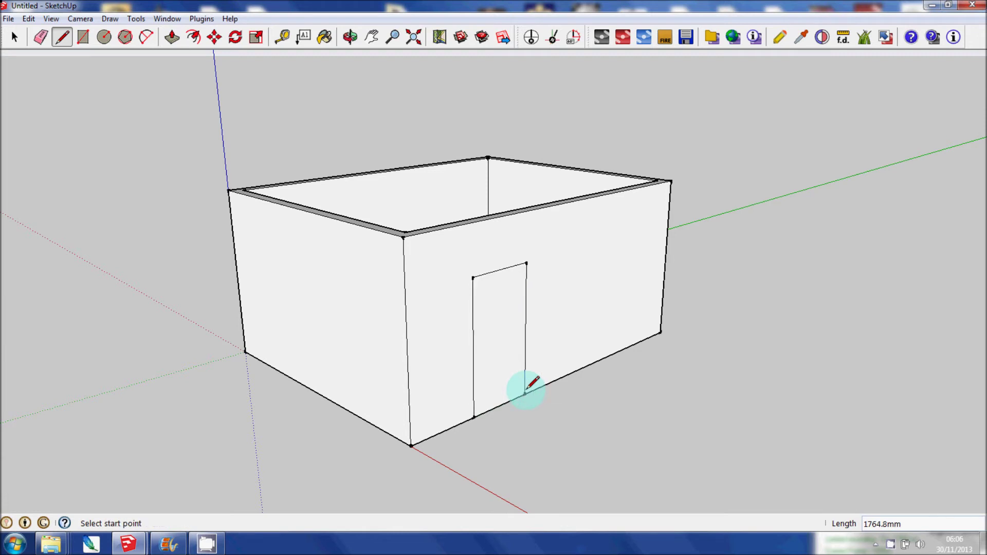
{"action": "left_click", "coordinate": [353, 45]}
- Push the door face 150 mm through the front wall to open the doorway
{"action": "left_click_drag", "start_coordinate": [463, 160], "coordinate": [476, 258]}
{"action": "left_click", "coordinate": [178, 43]}
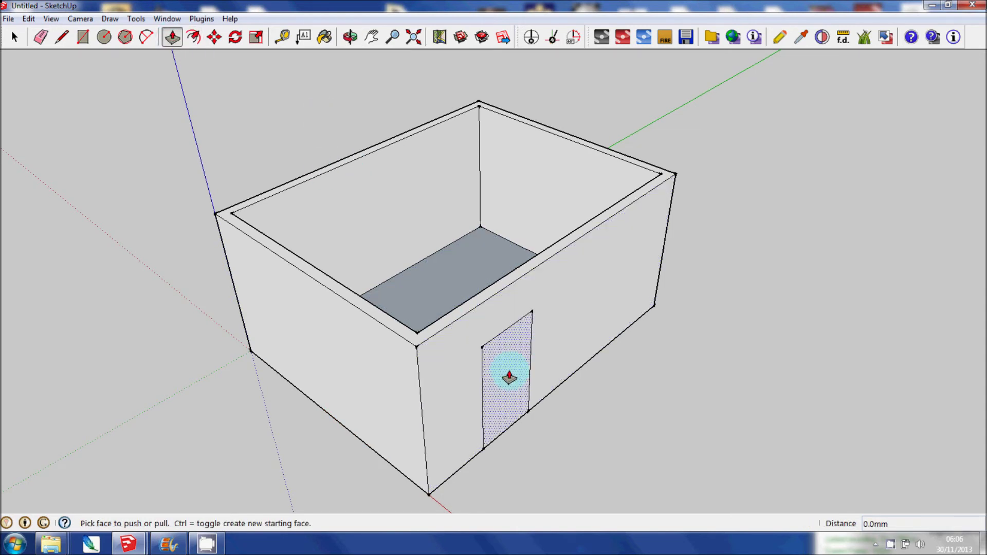
{"action": "left_click_drag", "start_coordinate": [509, 378], "coordinate": [470, 302]}
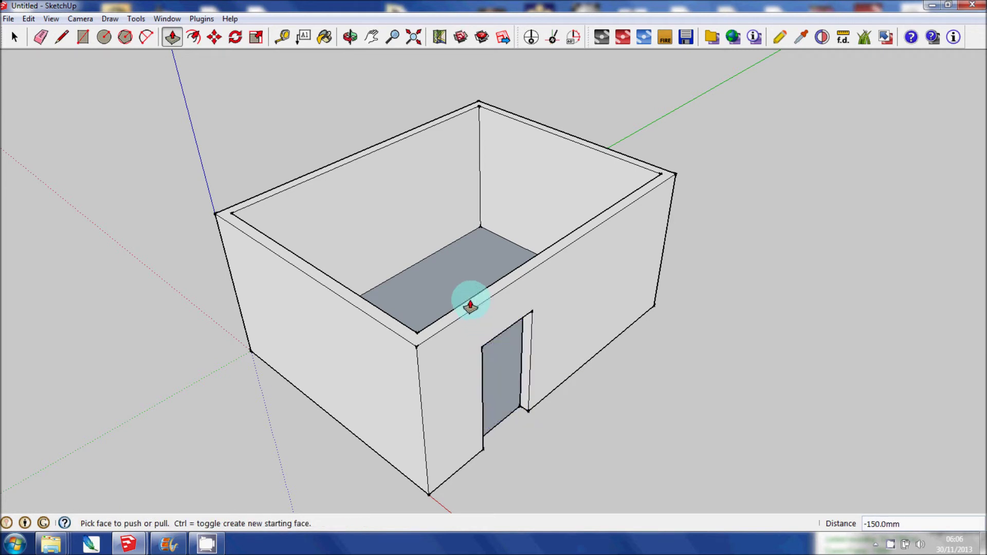
- Orbit and zoom in for a close look at the doorway and walls from above
{"action": "left_click", "coordinate": [350, 36]}
{"action": "left_click_drag", "start_coordinate": [456, 222], "coordinate": [355, 108]}
{"action": "left_click_drag", "start_coordinate": [401, 258], "coordinate": [626, 365]}
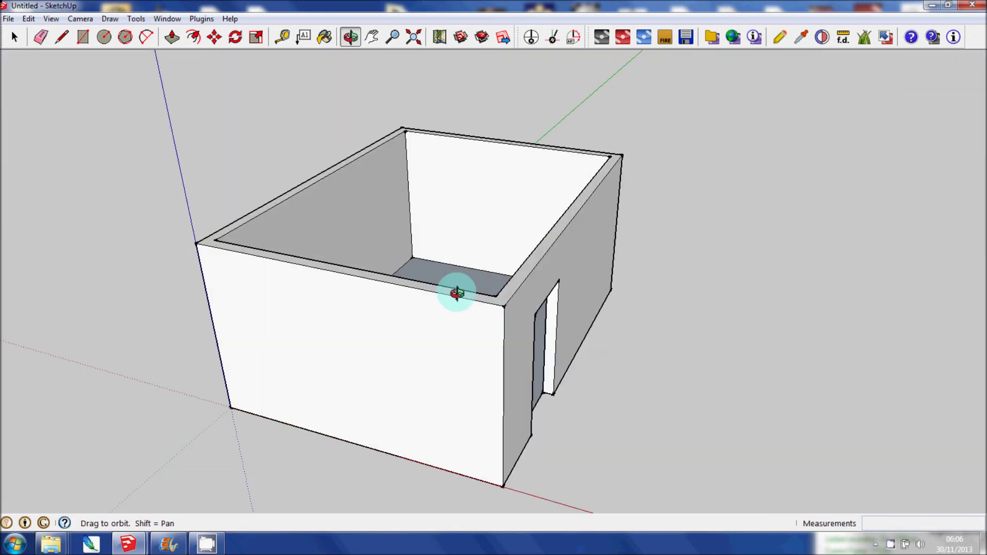
{"action": "left_click_drag", "start_coordinate": [457, 293], "coordinate": [380, 335]}
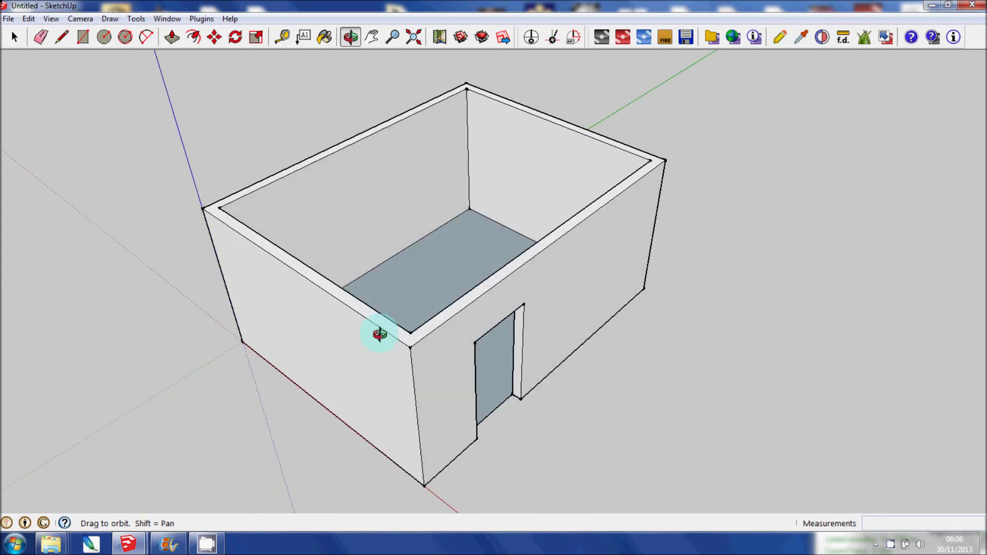
{"action": "left_click", "coordinate": [392, 36]}
{"action": "left_click_drag", "start_coordinate": [410, 328], "coordinate": [437, 172]}
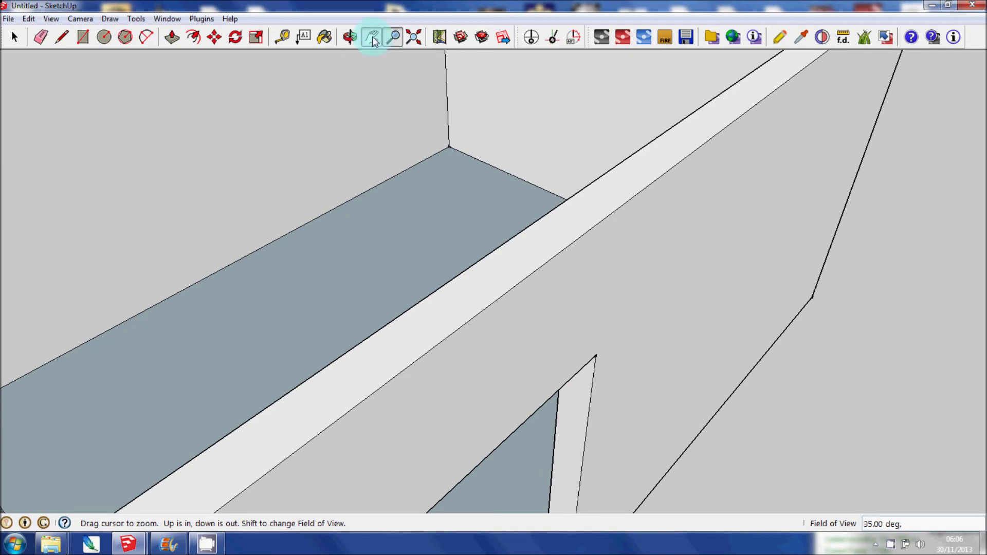
{"action": "left_click", "coordinate": [372, 36]}
- Draw a 1097.5 by 996.1 mm window rectangle on the inner long wall and select it with its edges
{"action": "left_click_drag", "start_coordinate": [293, 128], "coordinate": [525, 279]}
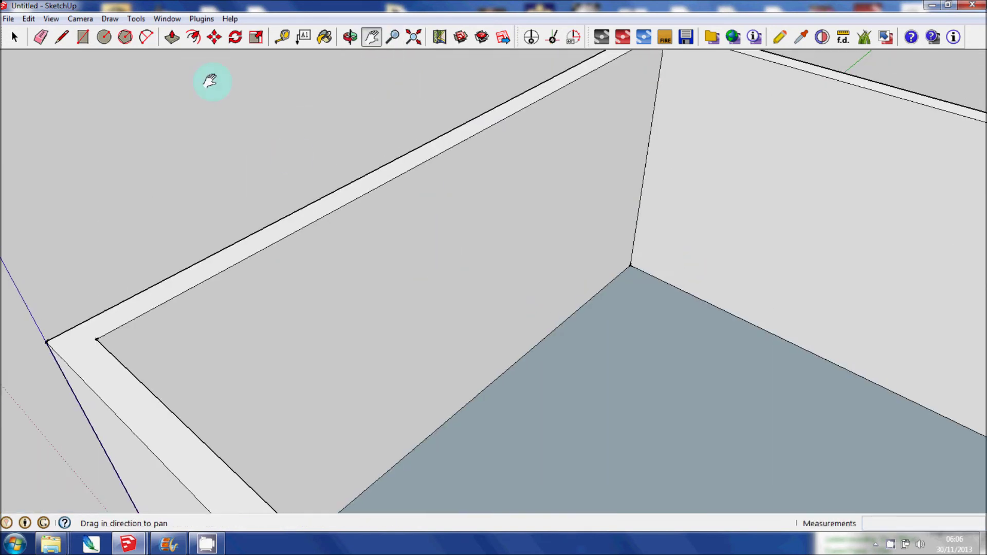
{"action": "left_click", "coordinate": [83, 37]}
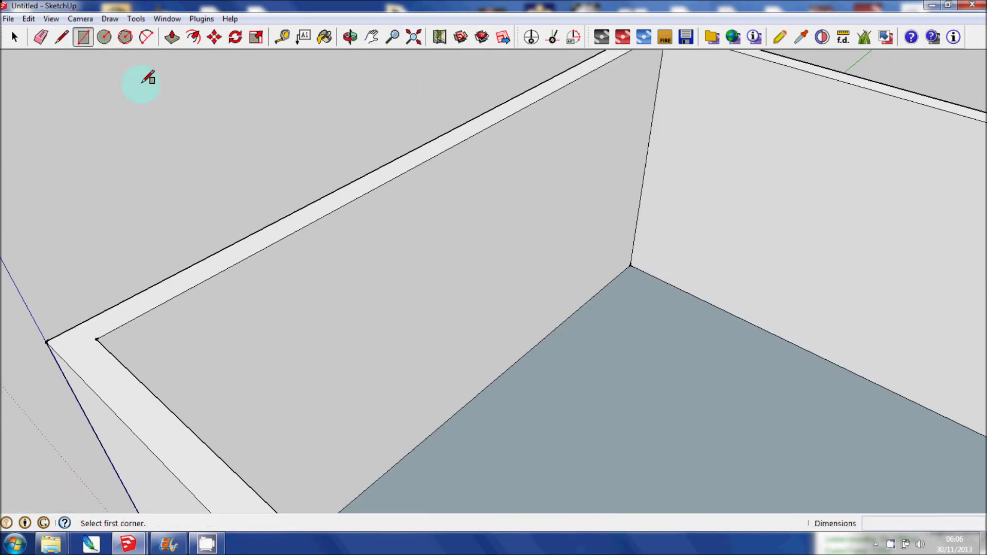
{"action": "left_click", "coordinate": [287, 323]}
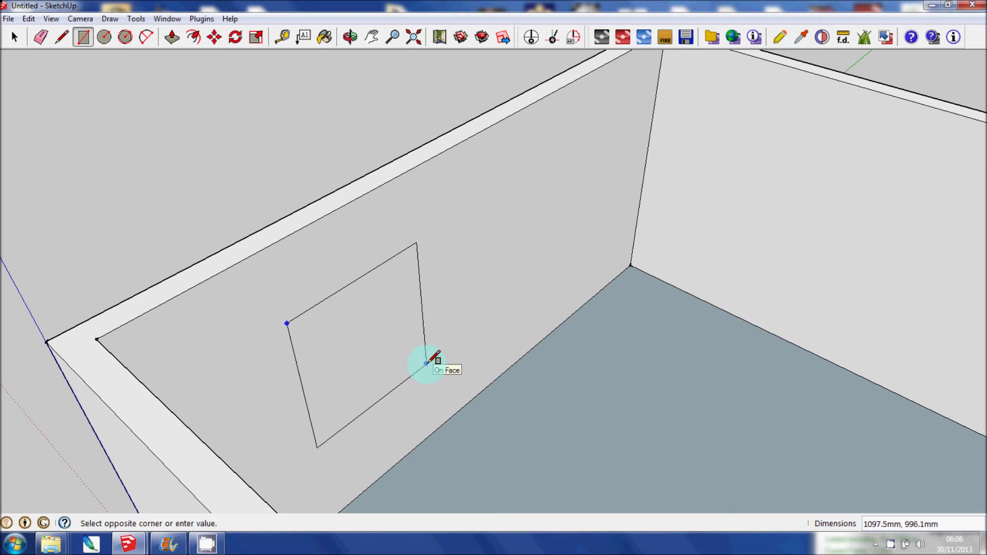
{"action": "left_click", "coordinate": [427, 363]}
{"action": "left_click", "coordinate": [14, 37]}
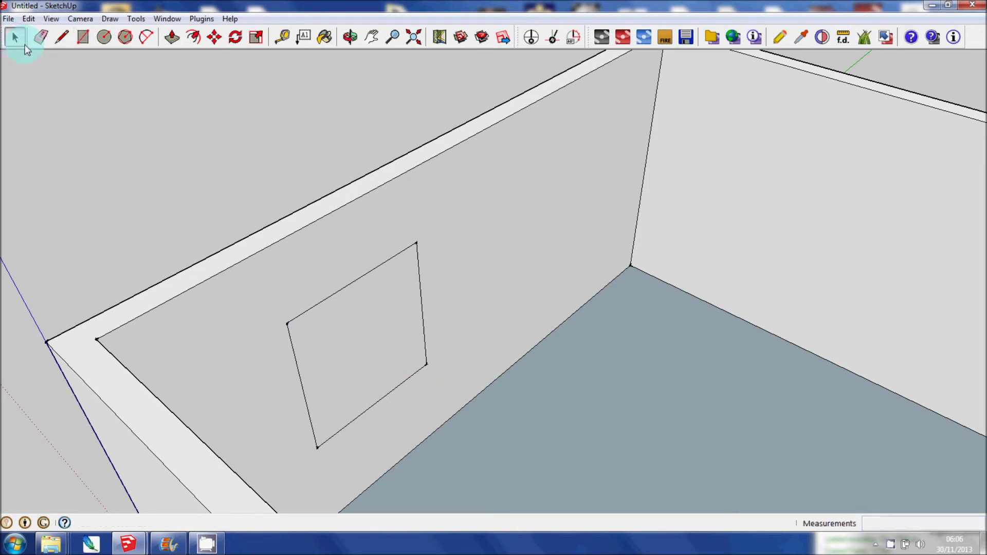
{"action": "double_click", "coordinate": [365, 329]}
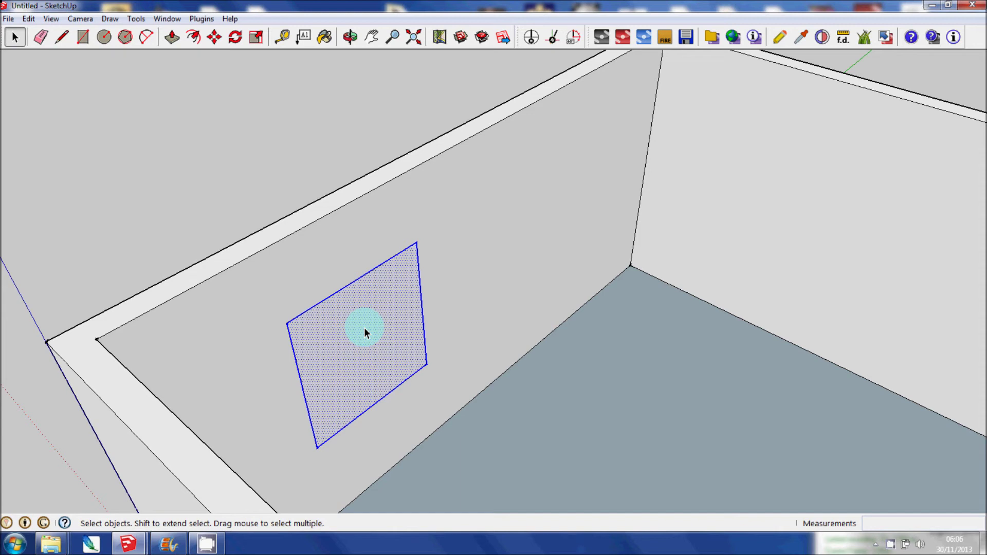
- Copy the window rectangle about 1760 mm to the right along the same wall
{"action": "key", "text": "m"}
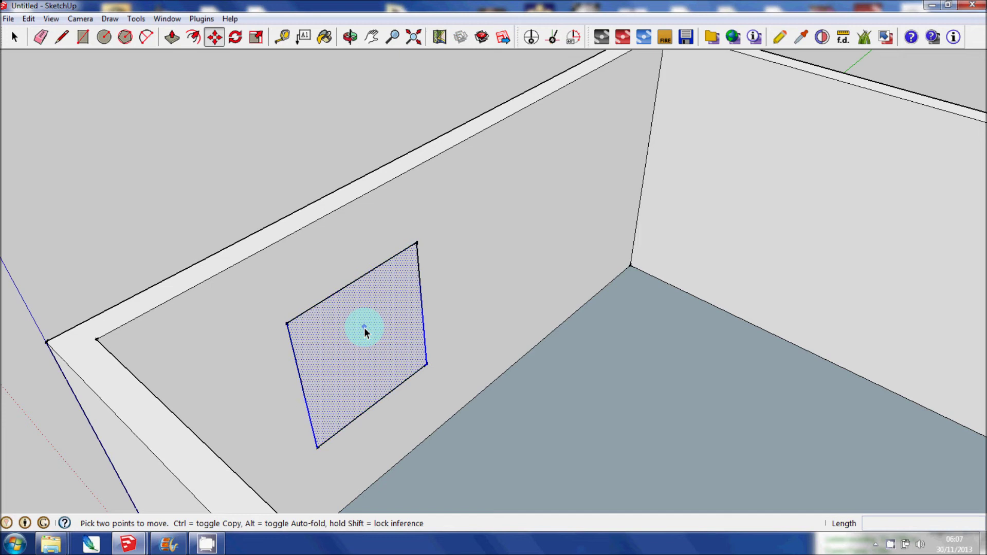
{"action": "key", "text": "ctrl"}
{"action": "left_click", "coordinate": [364, 327]}
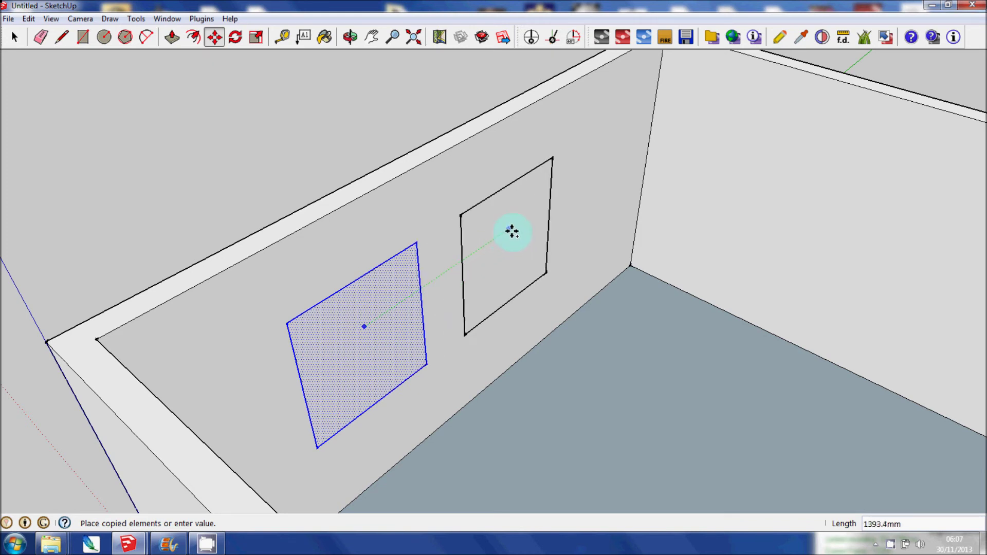
{"action": "left_click", "coordinate": [540, 210]}
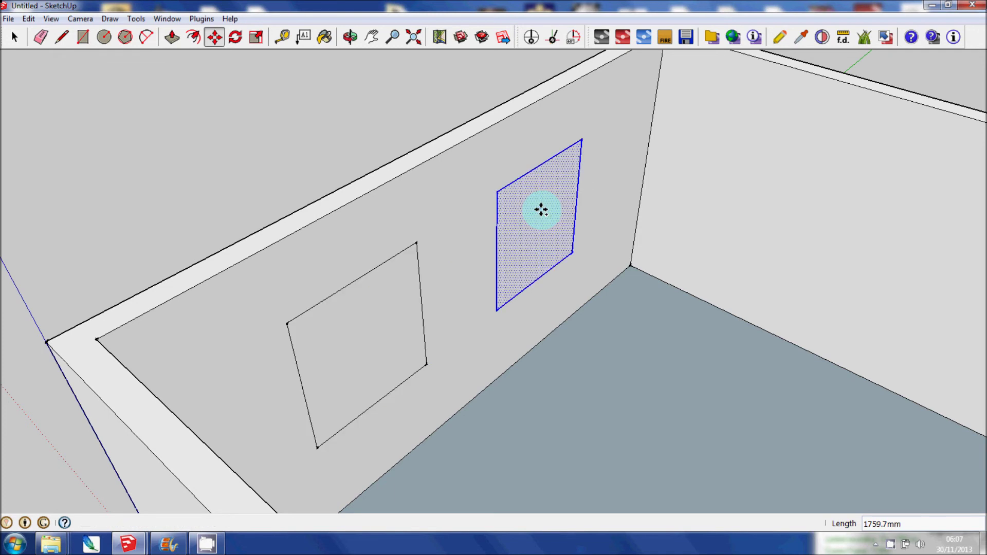
{"action": "left_click", "coordinate": [173, 37]}
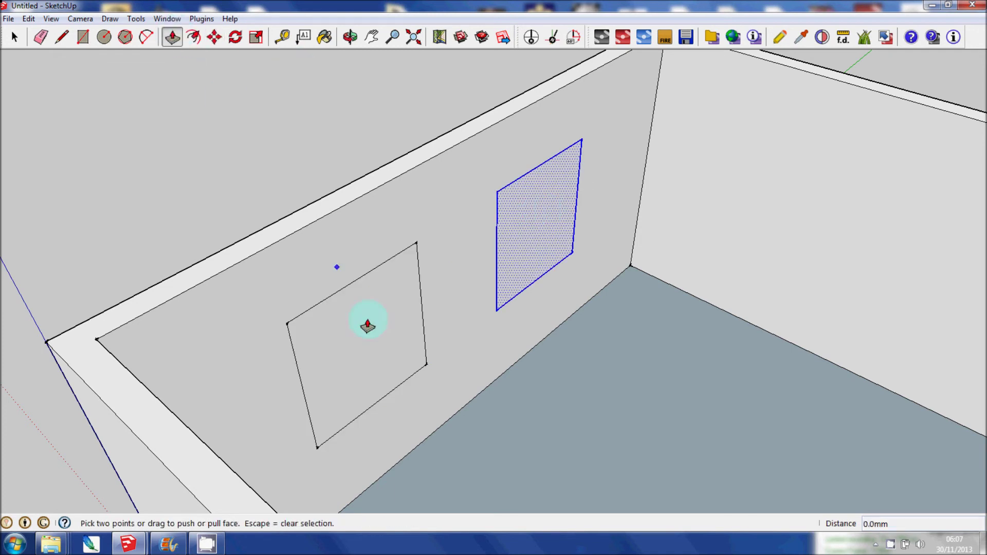
- Push the left and right window faces 150 mm through the wall to open both windows
{"action": "left_click", "coordinate": [15, 37]}
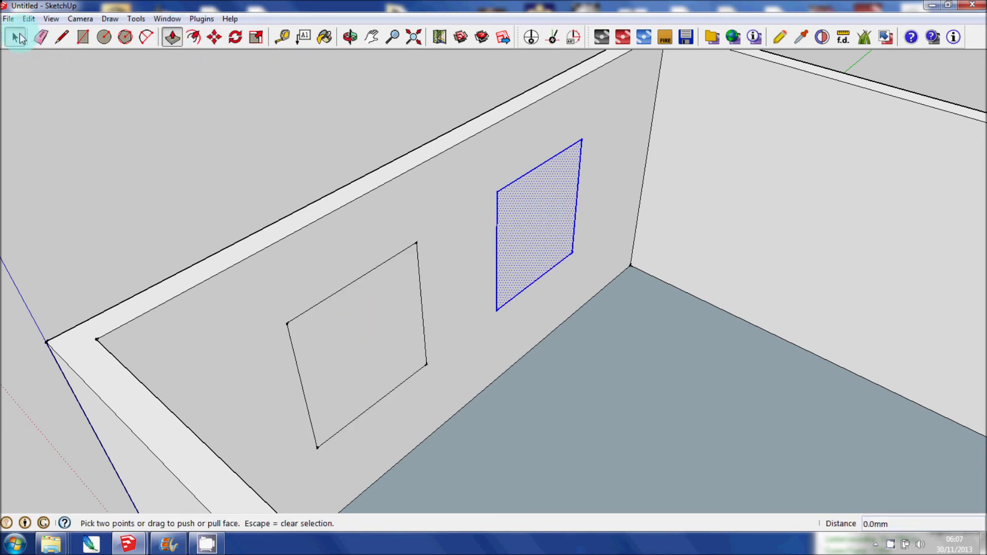
{"action": "left_click", "coordinate": [350, 303]}
{"action": "left_click", "coordinate": [172, 37]}
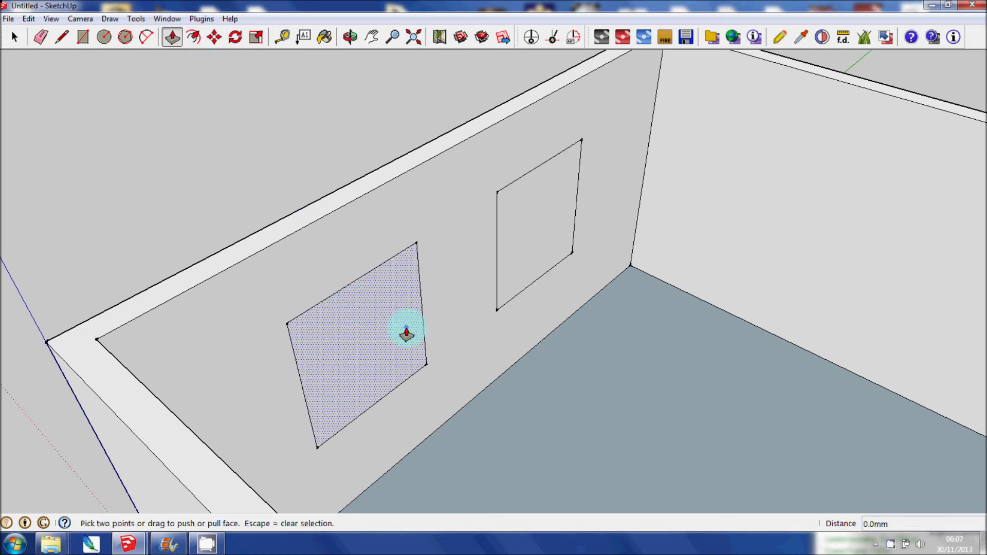
{"action": "left_click_drag", "start_coordinate": [403, 326], "coordinate": [309, 211]}
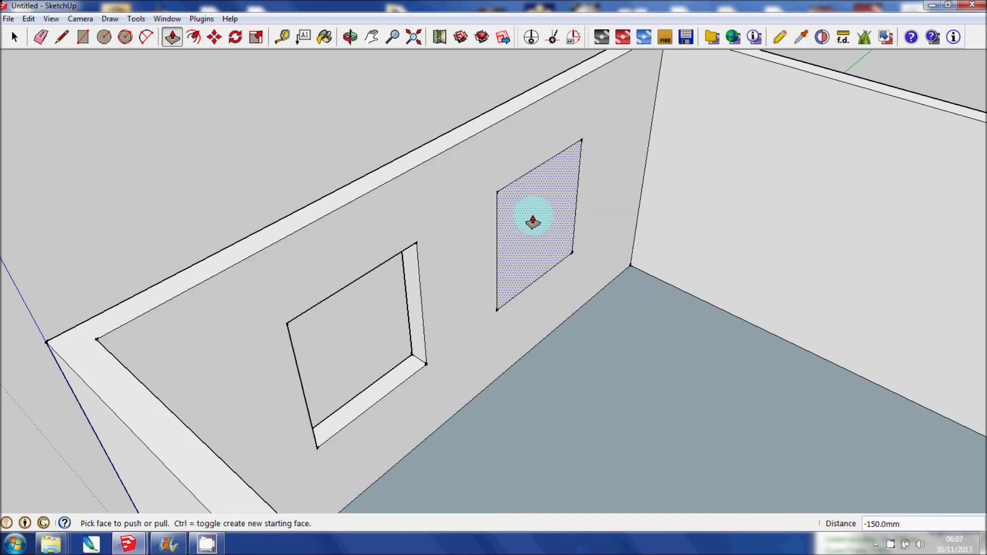
{"action": "mouse_move", "coordinate": [529, 214]}
{"action": "left_mouse_down"}
{"action": "mouse_move", "coordinate": [485, 146]}
{"action": "mouse_move", "coordinate": [460, 133]}
{"action": "left_mouse_up"}
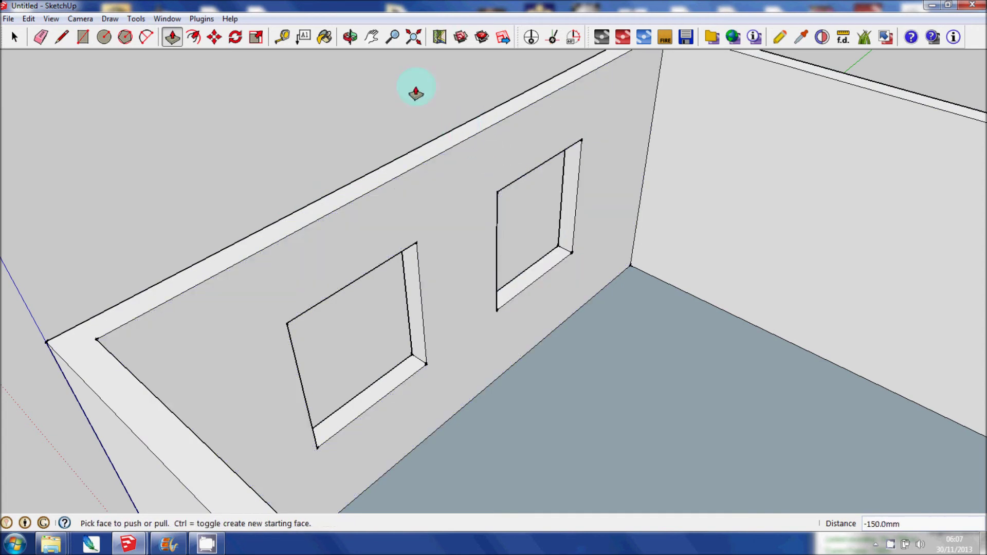
{"action": "left_click", "coordinate": [356, 40]}
- Orbit, pan and zoom around the room interior to inspect both window openings
{"action": "left_click_drag", "start_coordinate": [522, 253], "coordinate": [562, 260]}
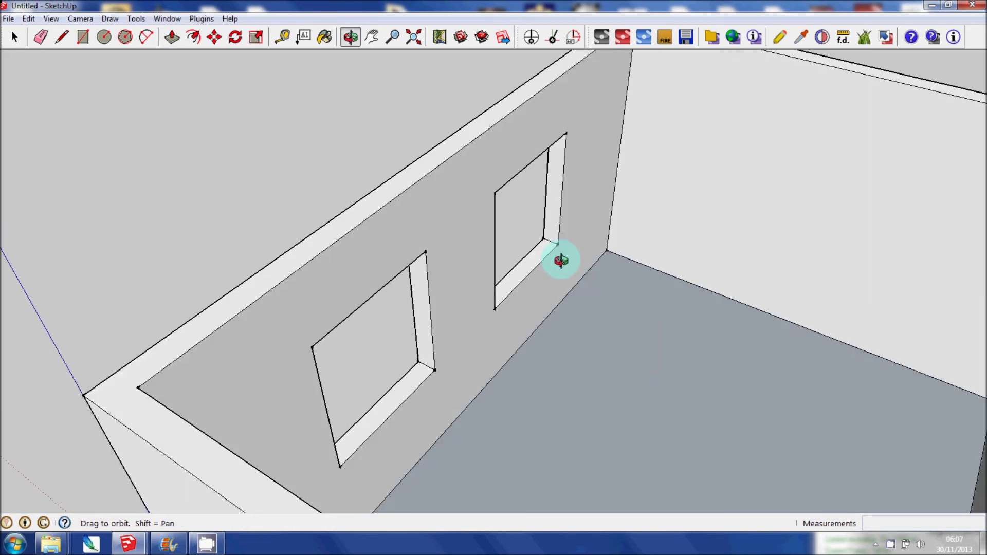
{"action": "left_click", "coordinate": [372, 36]}
{"action": "left_click_drag", "start_coordinate": [454, 132], "coordinate": [334, 139]}
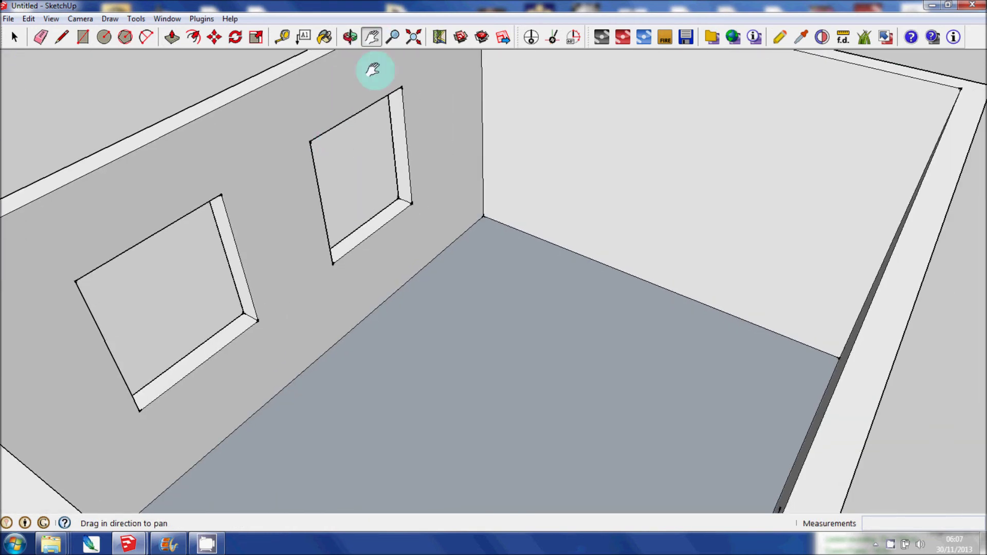
{"action": "left_click", "coordinate": [392, 37]}
{"action": "left_click_drag", "start_coordinate": [412, 104], "coordinate": [443, 220]}
{"action": "left_click", "coordinate": [351, 37]}
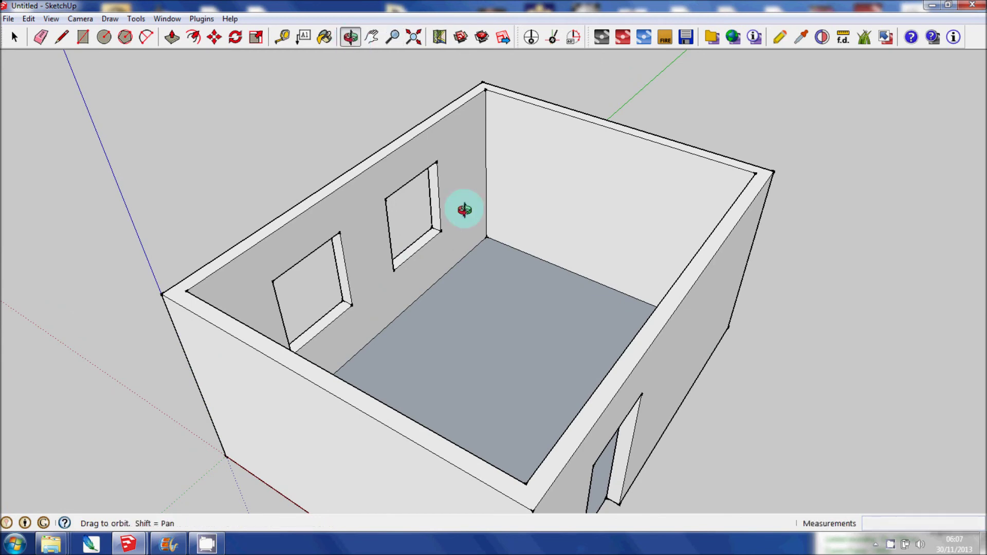
{"action": "left_click_drag", "start_coordinate": [465, 212], "coordinate": [354, 214]}
{"action": "left_click_drag", "start_coordinate": [577, 227], "coordinate": [569, 322]}
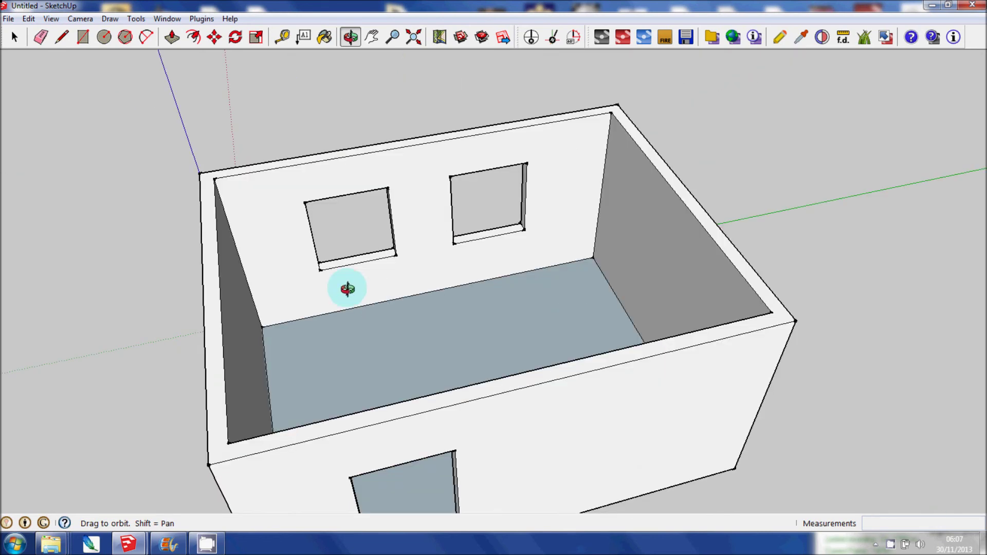
{"action": "left_click_drag", "start_coordinate": [341, 287], "coordinate": [627, 268]}
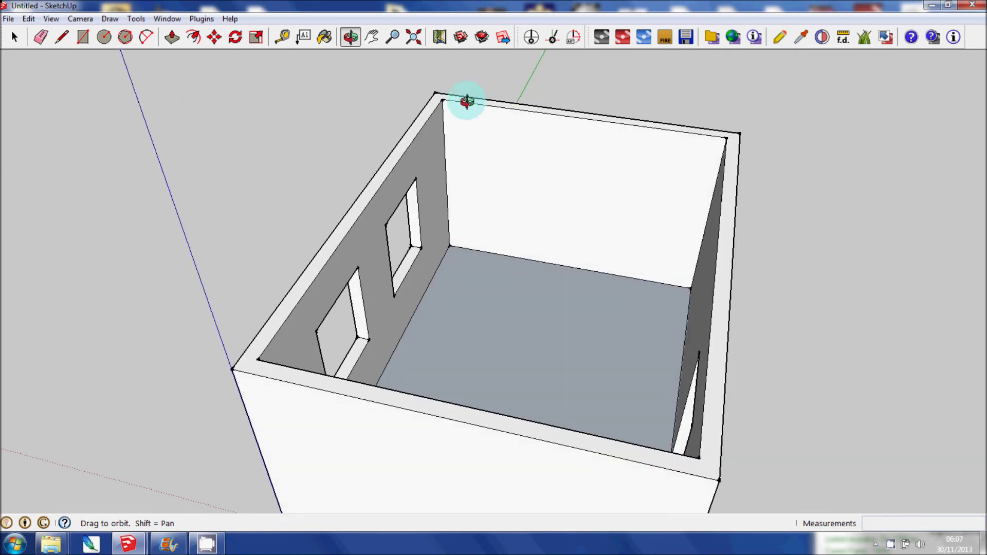
- Pan, zoom out and orbit to a low, side-on outside view of the whole room
{"action": "left_click", "coordinate": [380, 43]}
{"action": "left_click_drag", "start_coordinate": [480, 165], "coordinate": [400, 91]}
{"action": "left_click", "coordinate": [391, 43]}
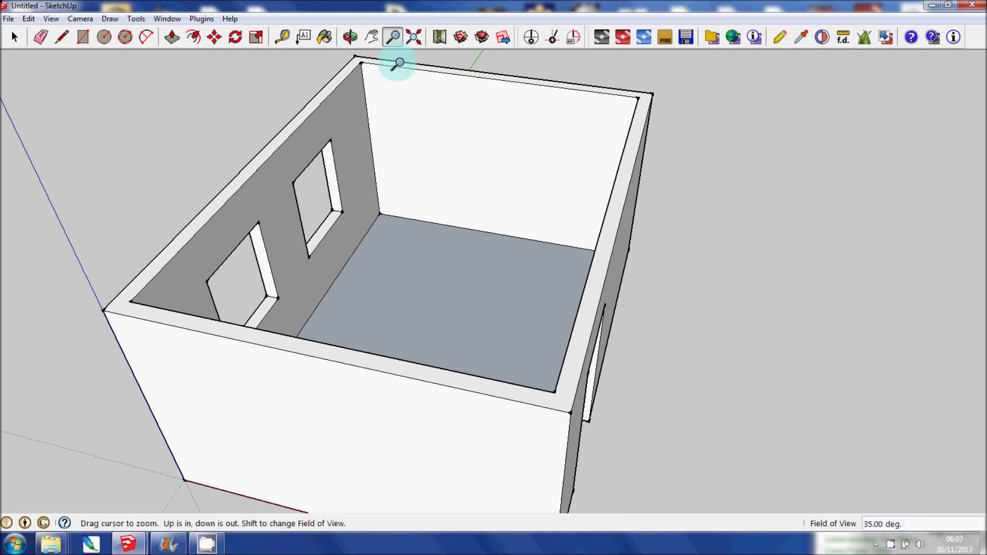
{"action": "left_click_drag", "start_coordinate": [414, 99], "coordinate": [432, 211]}
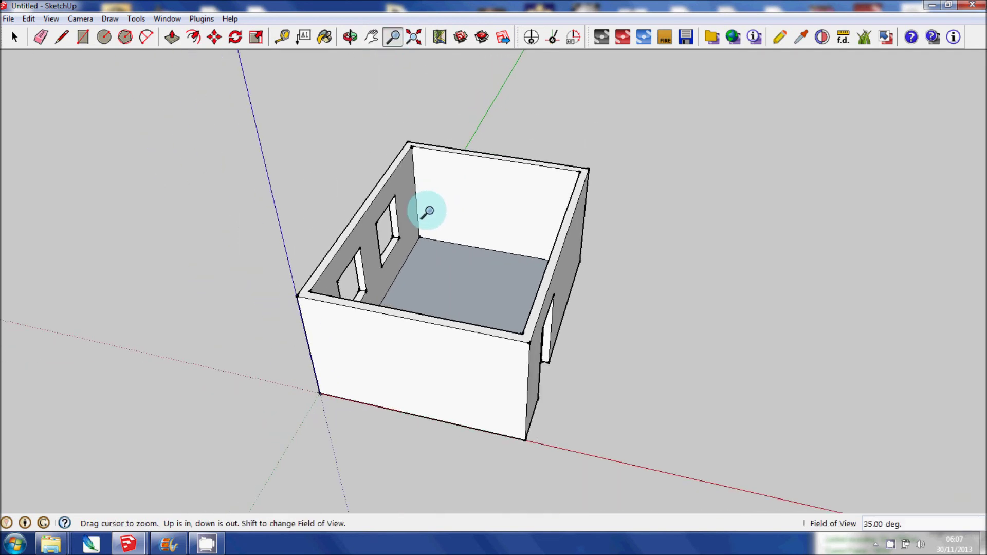
{"action": "left_click", "coordinate": [350, 36]}
{"action": "left_click_drag", "start_coordinate": [411, 252], "coordinate": [481, 184]}
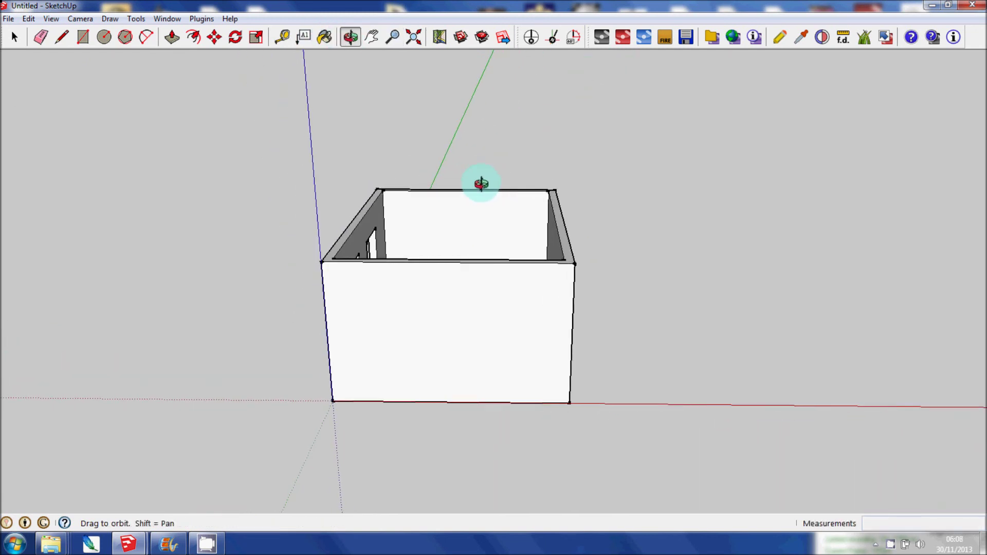
{"action": "left_click", "coordinate": [61, 36]}
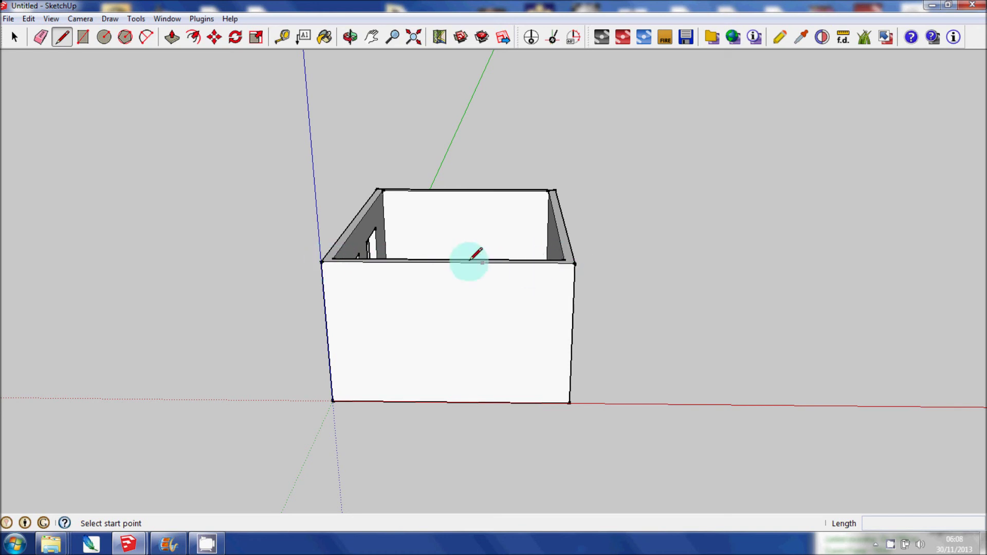
- Draw a vertical line up from the front wall's top midpoint and join its peak to both corners
{"action": "left_click", "coordinate": [447, 262]}
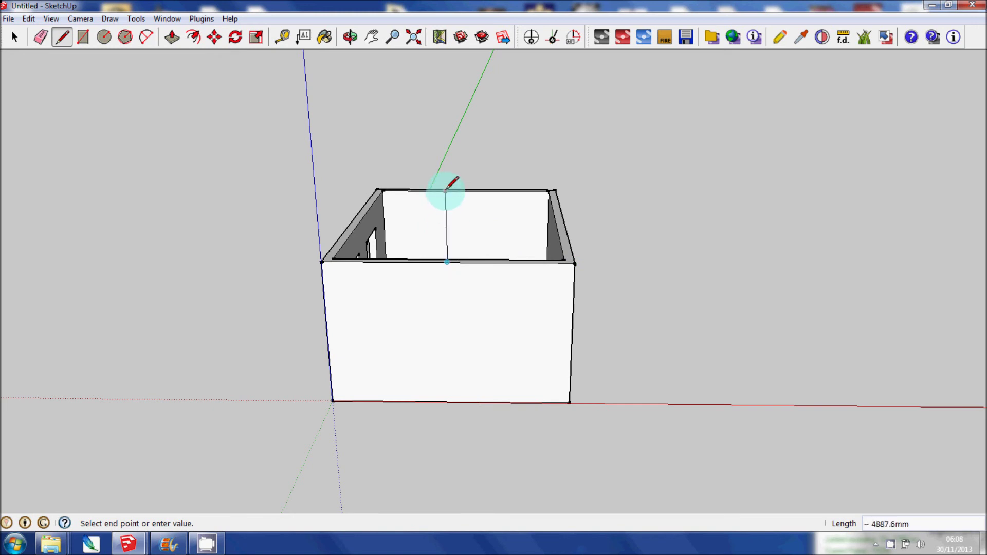
{"action": "left_click", "coordinate": [445, 164]}
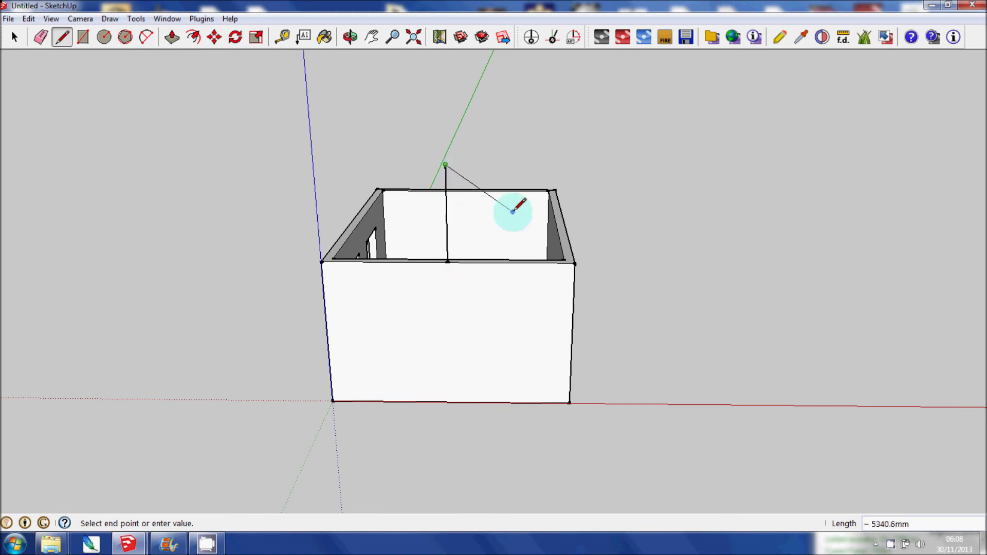
{"action": "left_click", "coordinate": [574, 262]}
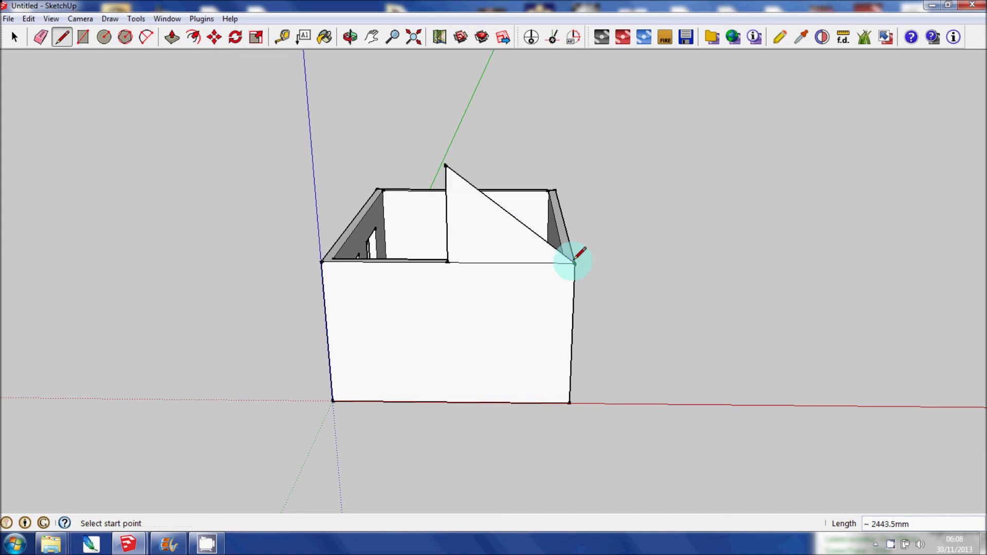
{"action": "left_click", "coordinate": [445, 164]}
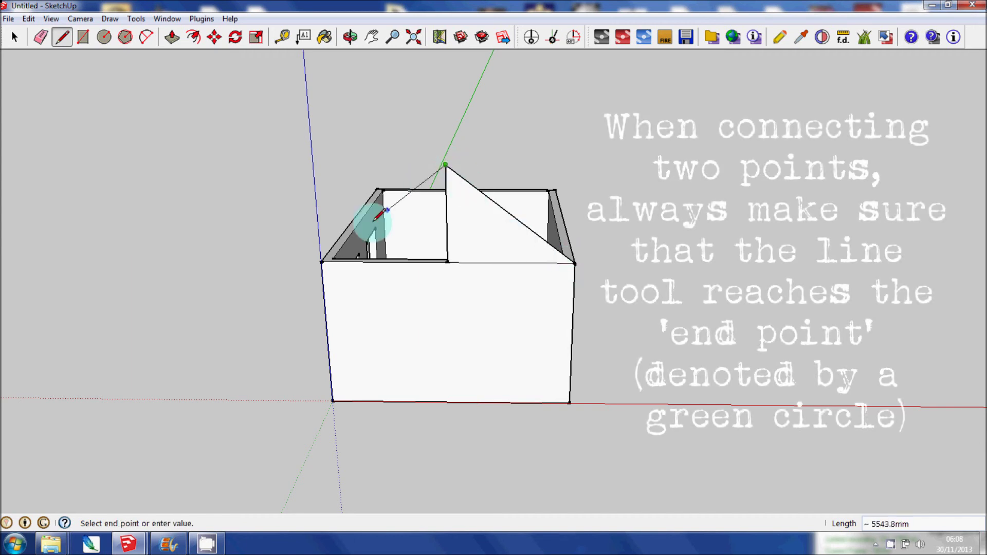
{"action": "left_click", "coordinate": [321, 261]}
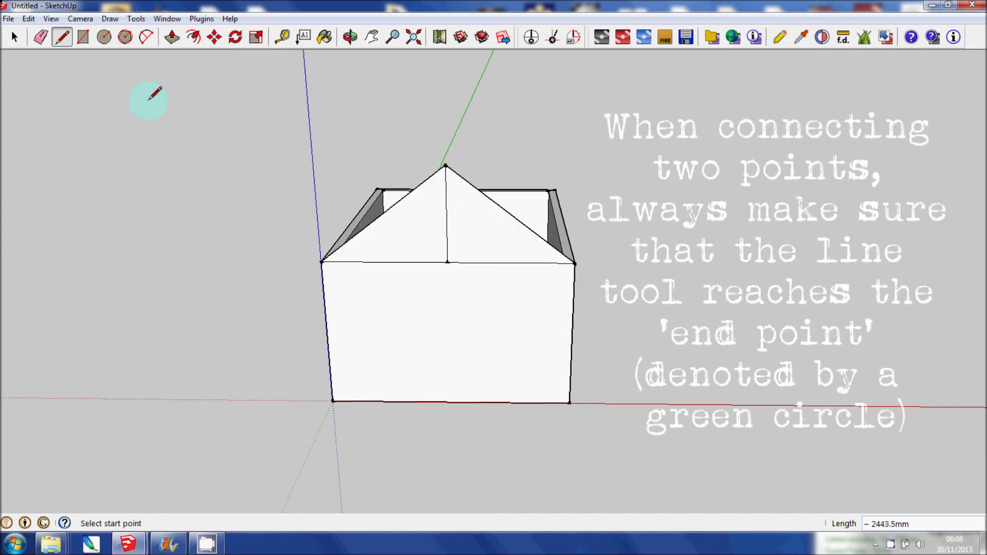
- Select and delete the gable's vertical centre line
{"action": "left_click", "coordinate": [14, 37]}
{"action": "left_click", "coordinate": [446, 226]}
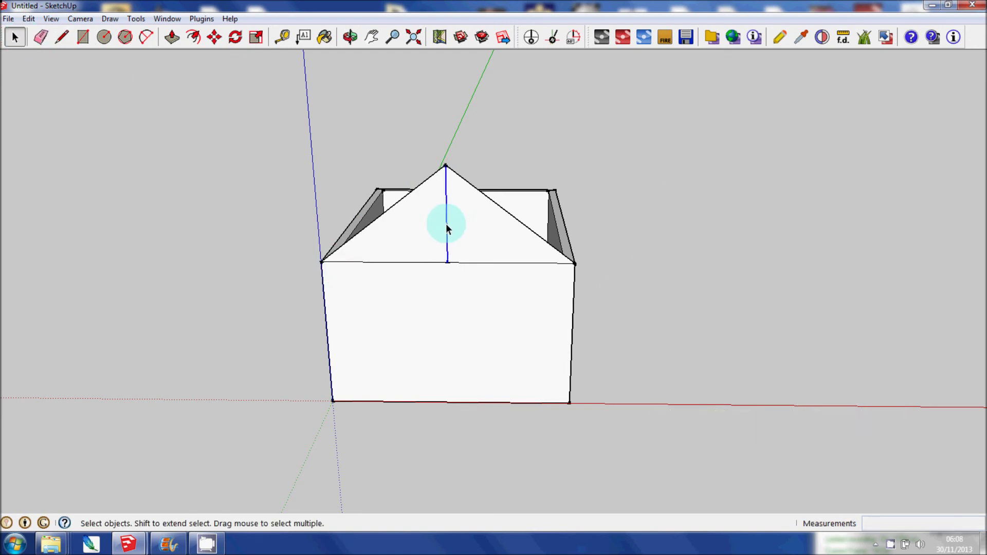
{"action": "key", "text": "Delete"}
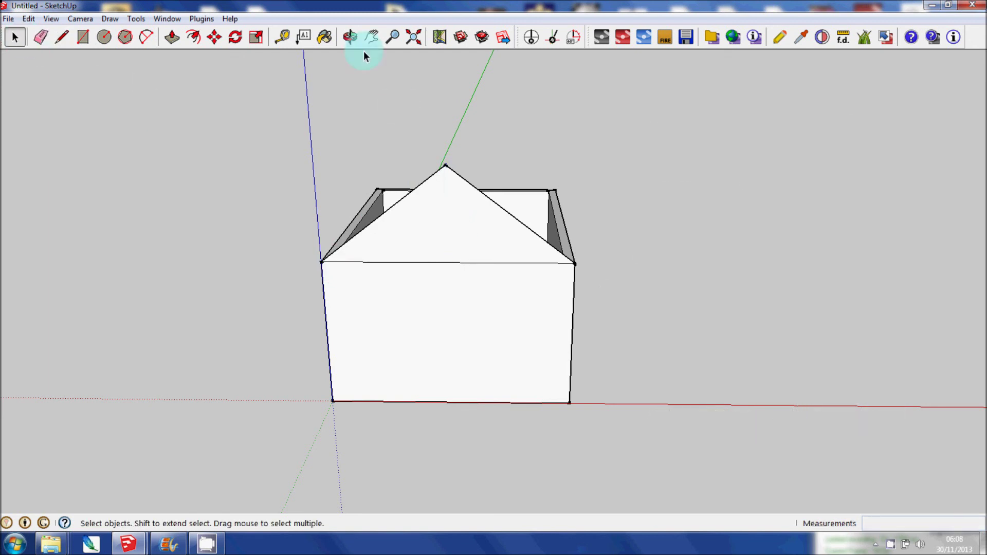
- Push/pull the triangular gable about 5018.2 mm to the far wall to form the roof
{"action": "left_click", "coordinate": [351, 39]}
{"action": "left_click_drag", "start_coordinate": [591, 262], "coordinate": [388, 284]}
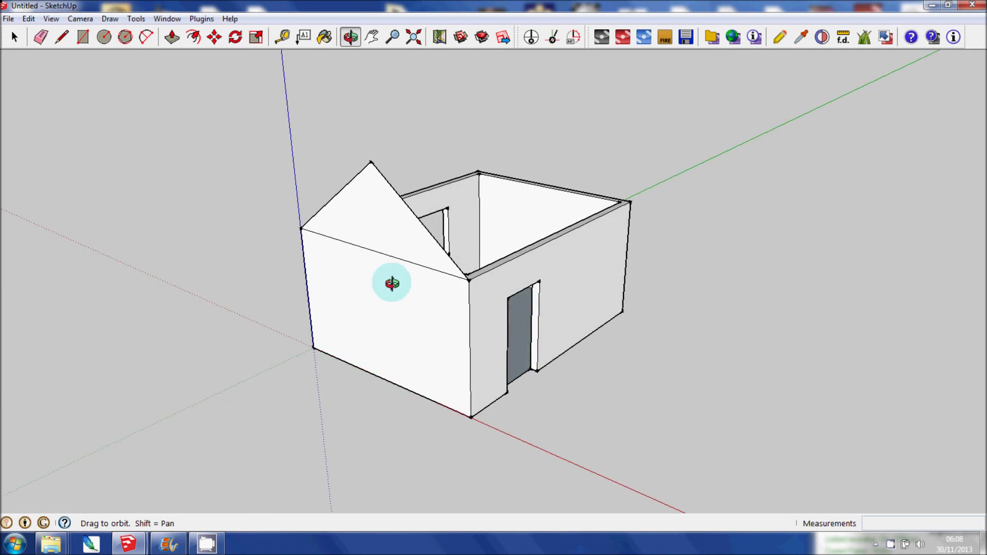
{"action": "left_click_drag", "start_coordinate": [566, 286], "coordinate": [216, 293]}
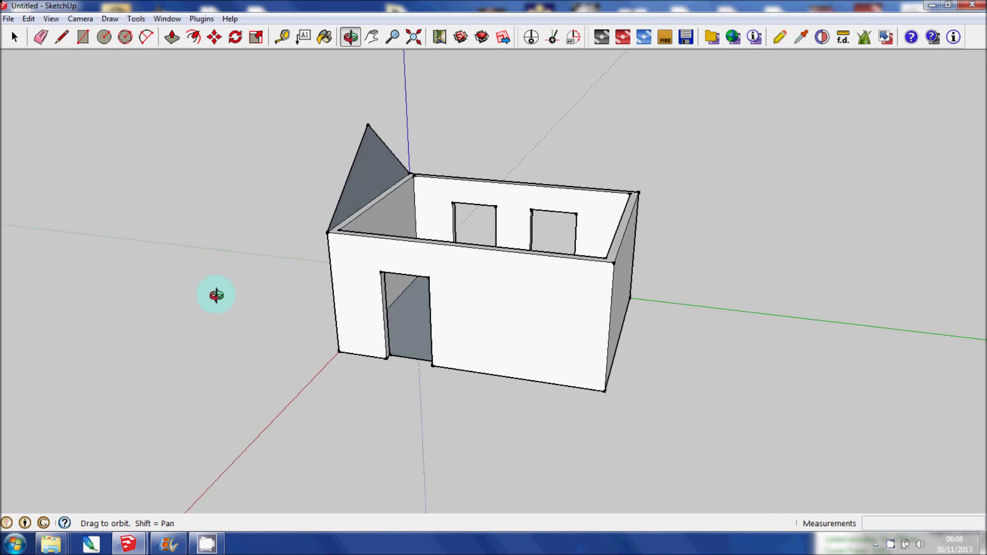
{"action": "left_click", "coordinate": [172, 38]}
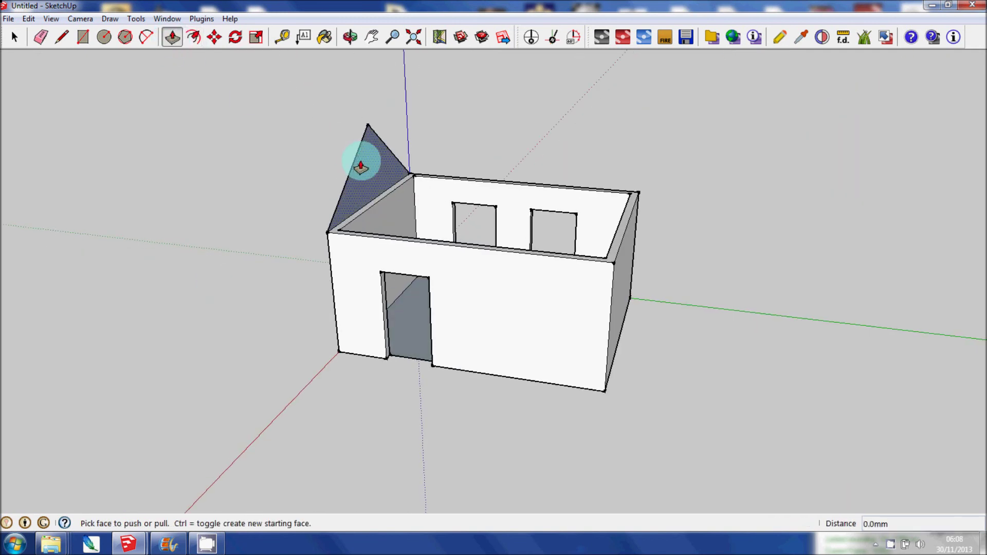
{"action": "left_click_drag", "start_coordinate": [359, 160], "coordinate": [630, 228]}
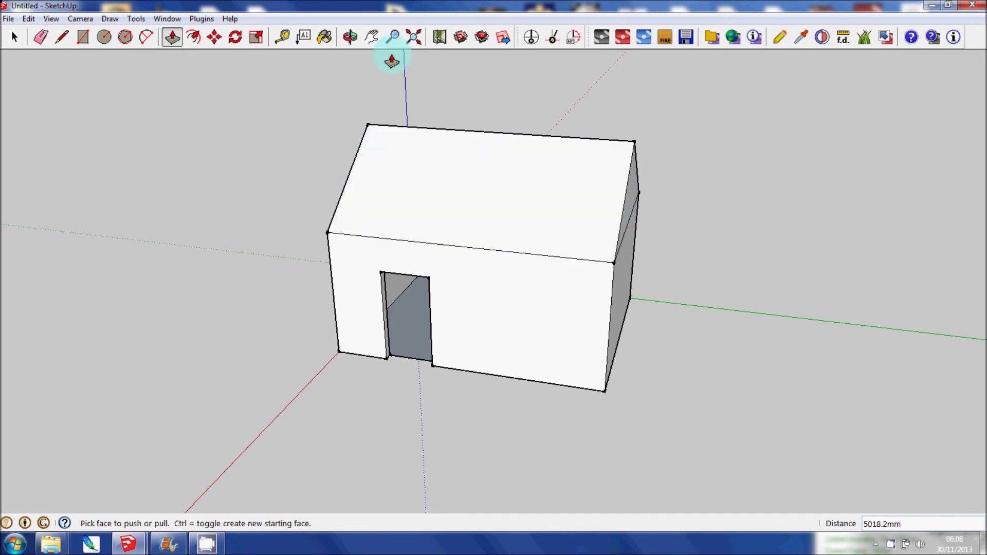
{"action": "left_click", "coordinate": [350, 37]}
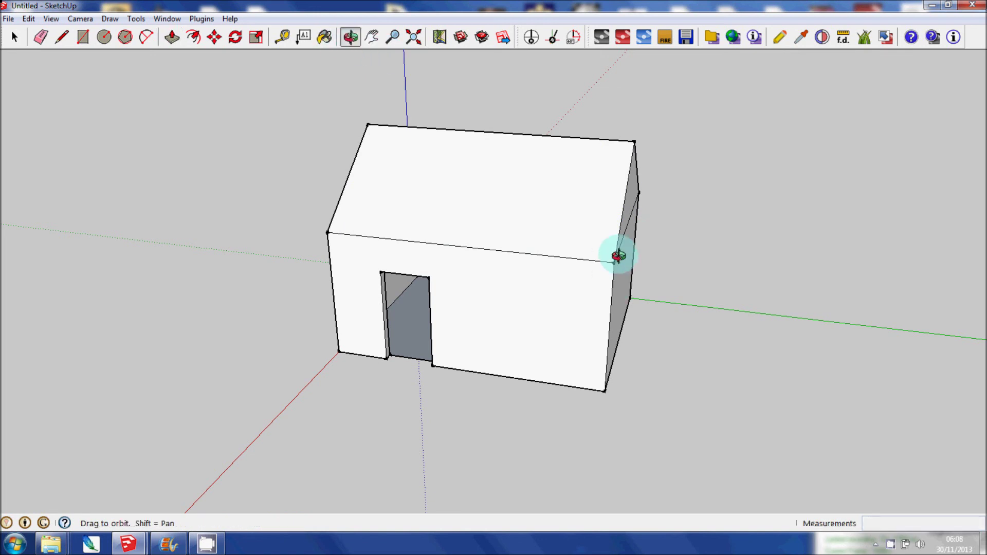
- Orbit around the house to a three-quarter view showing the roof, gable end and doorway
{"action": "left_click_drag", "start_coordinate": [311, 249], "coordinate": [591, 240]}
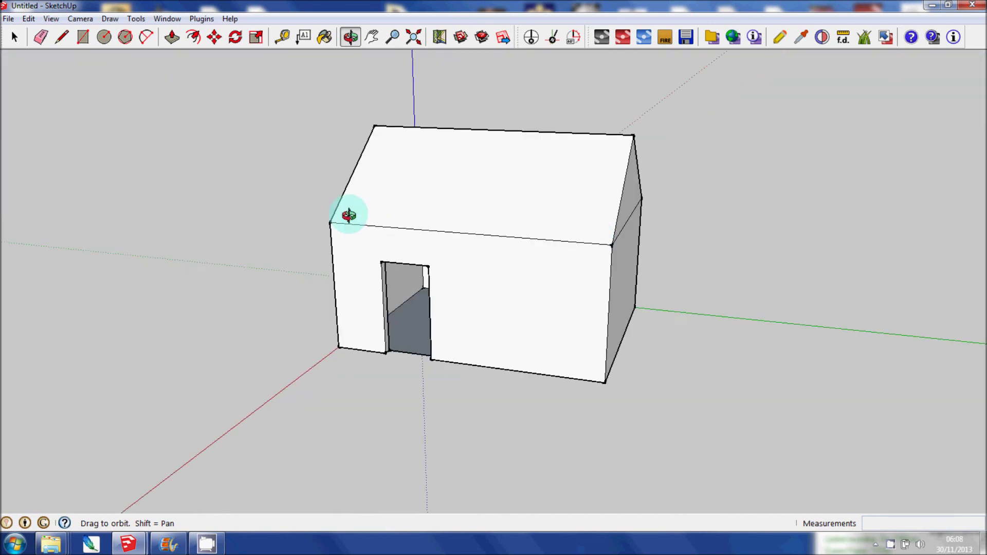
{"action": "left_click_drag", "start_coordinate": [346, 211], "coordinate": [676, 202]}
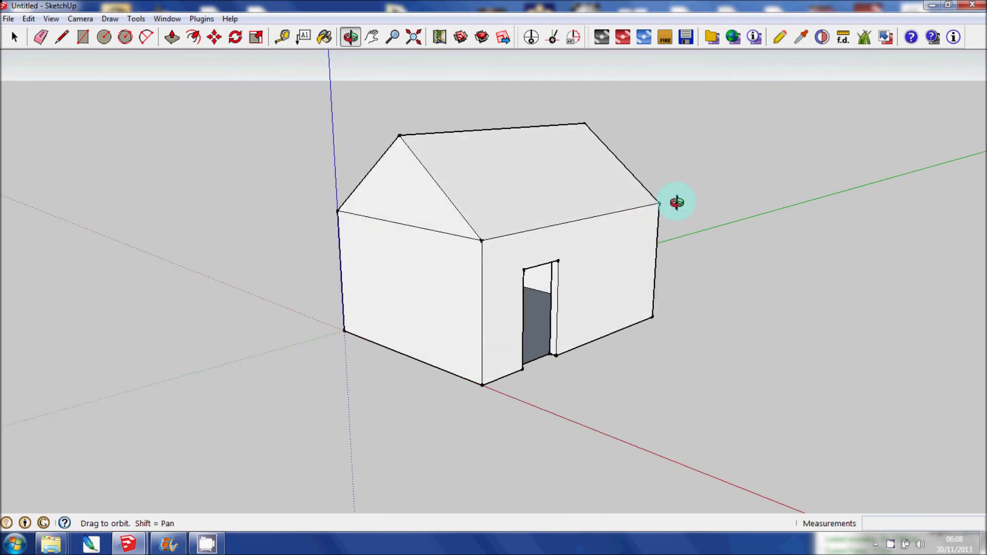